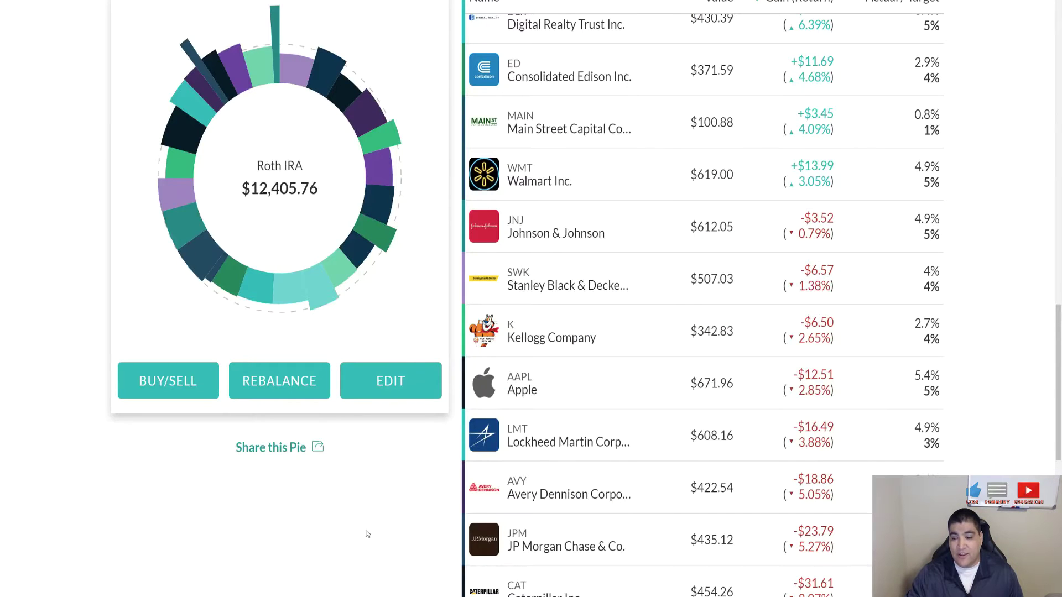
# Step: Review the Roth IRA overview and its Slices list, examining each holding's gain and return down to Walmart and Johnson & Johnson
pyautogui.scroll(2, 366, 533)
pyautogui.scroll(10, 371, 548)
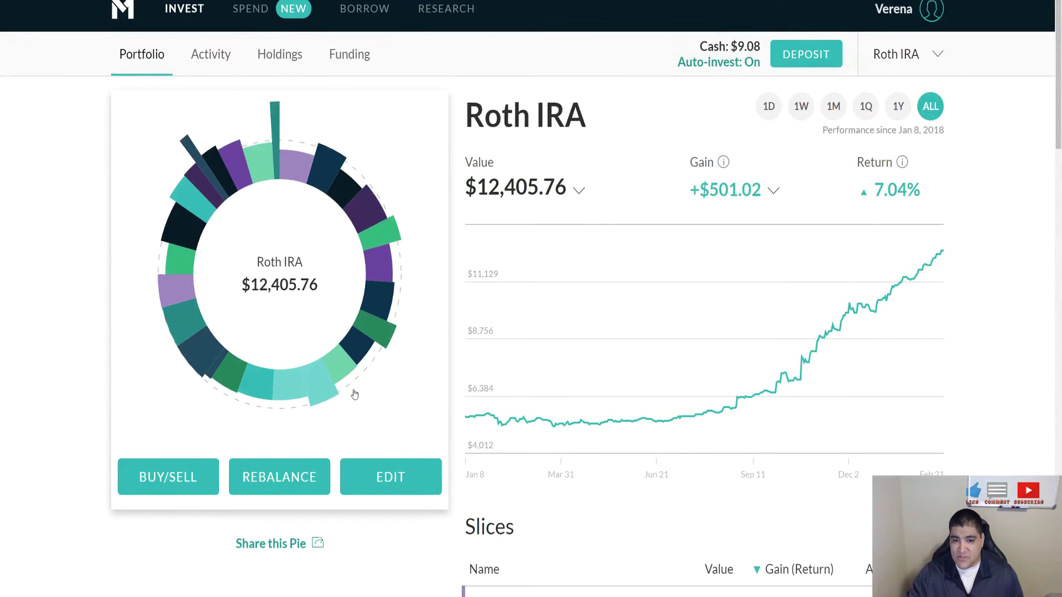
pyautogui.scroll(-5, 399, 482)
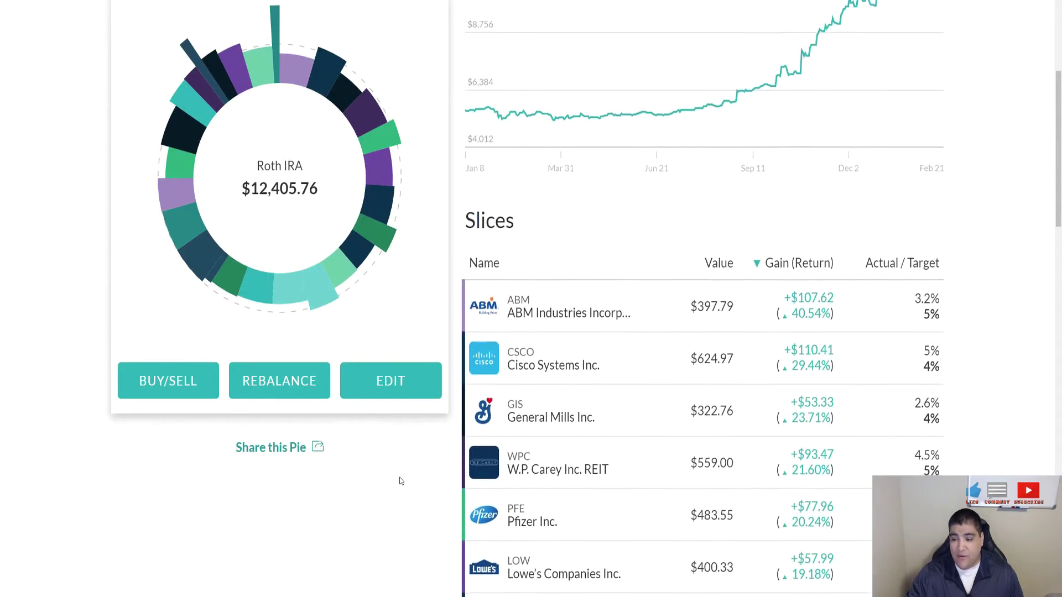
pyautogui.scroll(-1, 609, 398)
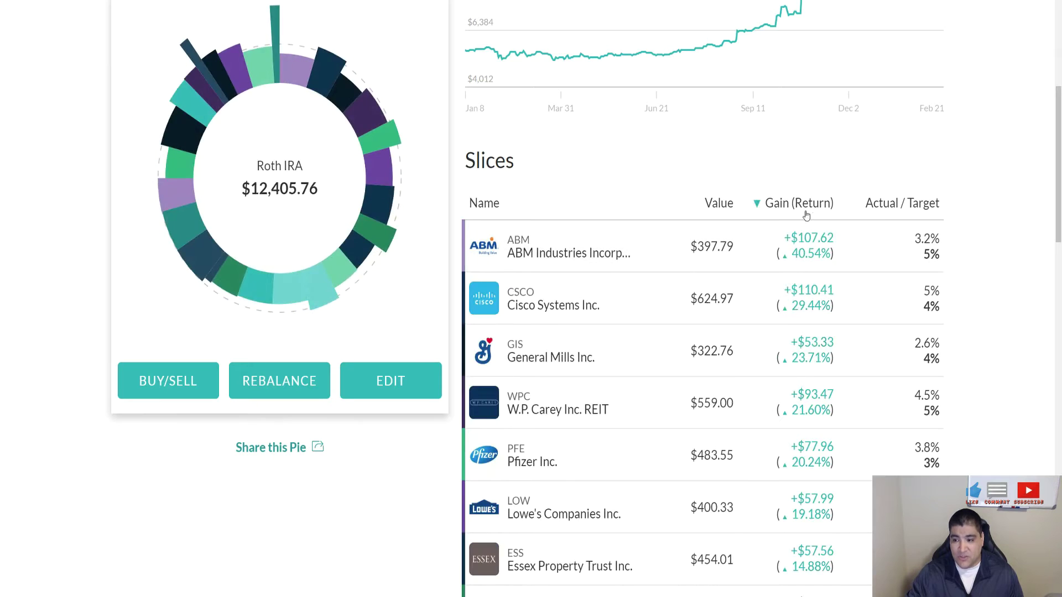
pyautogui.scroll(-4, 752, 249)
pyautogui.scroll(-8, 806, 282)
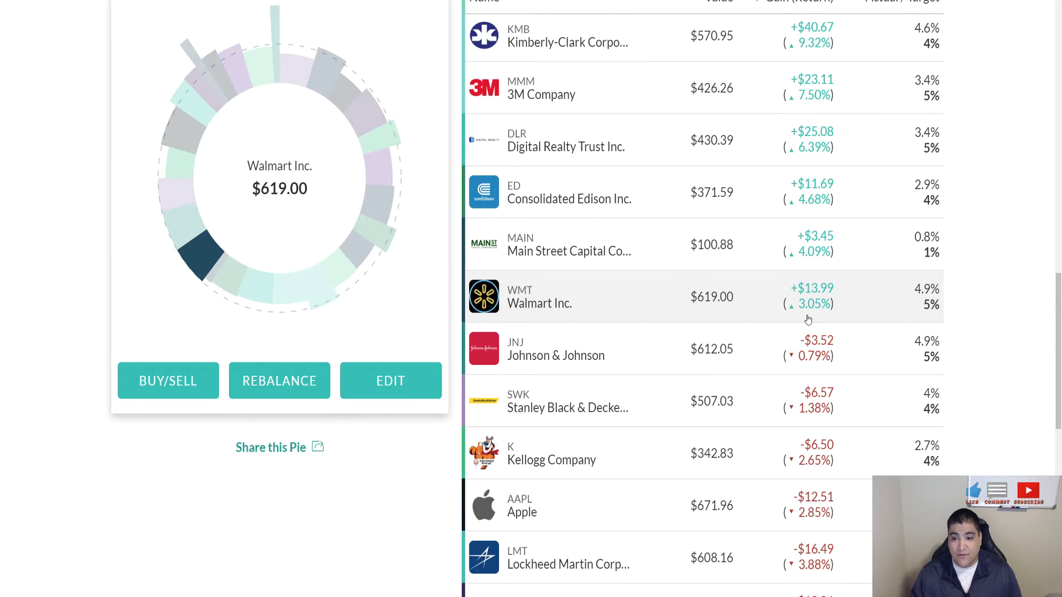
# Step: Open the Johnson & Johnson holding and highlight its share count and average share price in the Position section
pyautogui.click(565, 353)
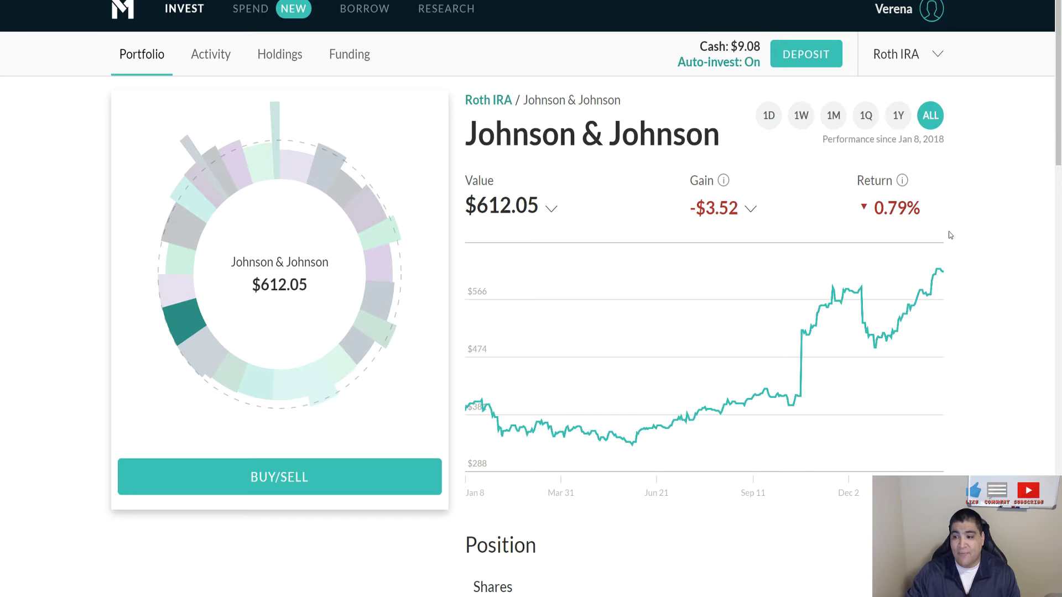
pyautogui.scroll(-4, 951, 234)
pyautogui.scroll(1, 919, 332)
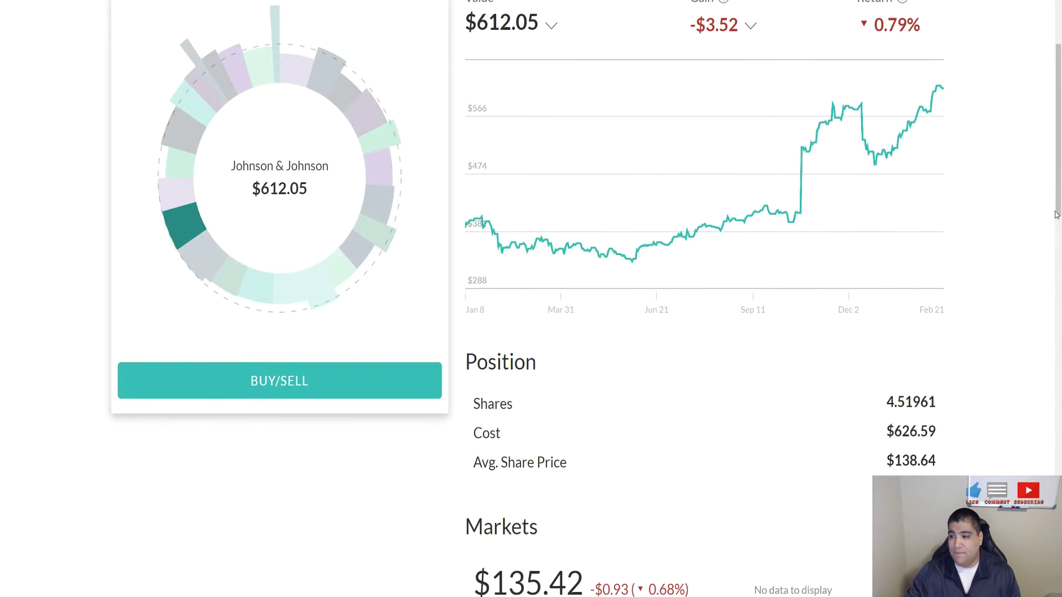
pyautogui.scroll(1, 921, 312)
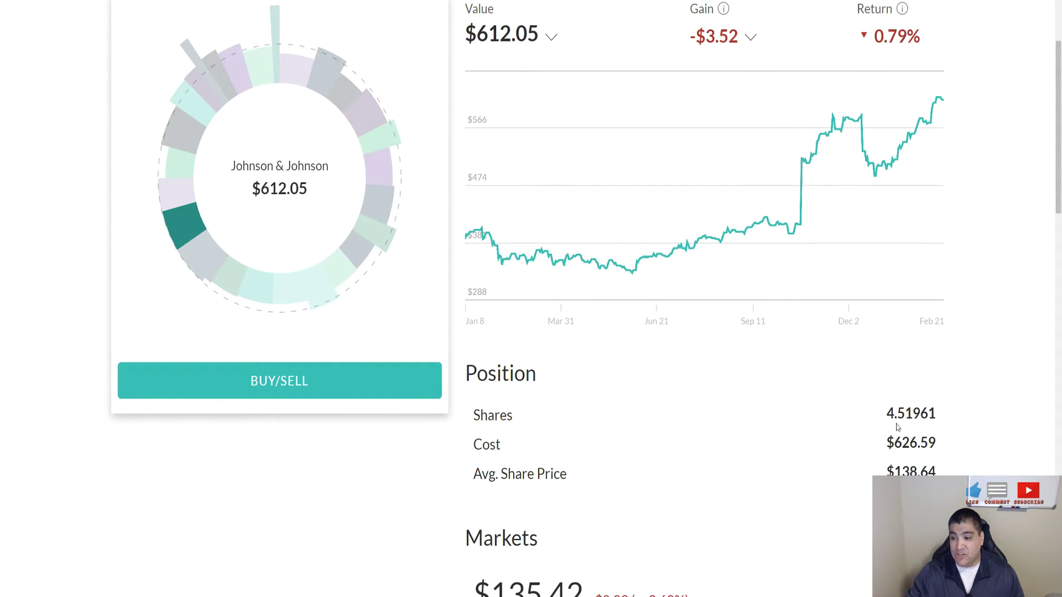
pyautogui.moveTo(887, 414); pyautogui.dragTo(943, 416)
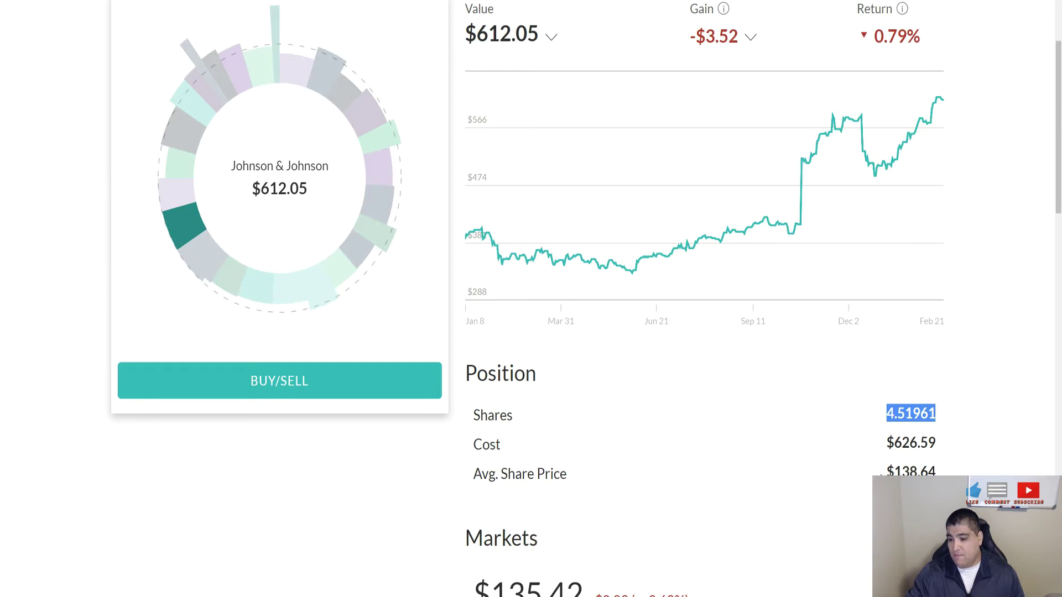
pyautogui.moveTo(886, 471); pyautogui.dragTo(940, 474)
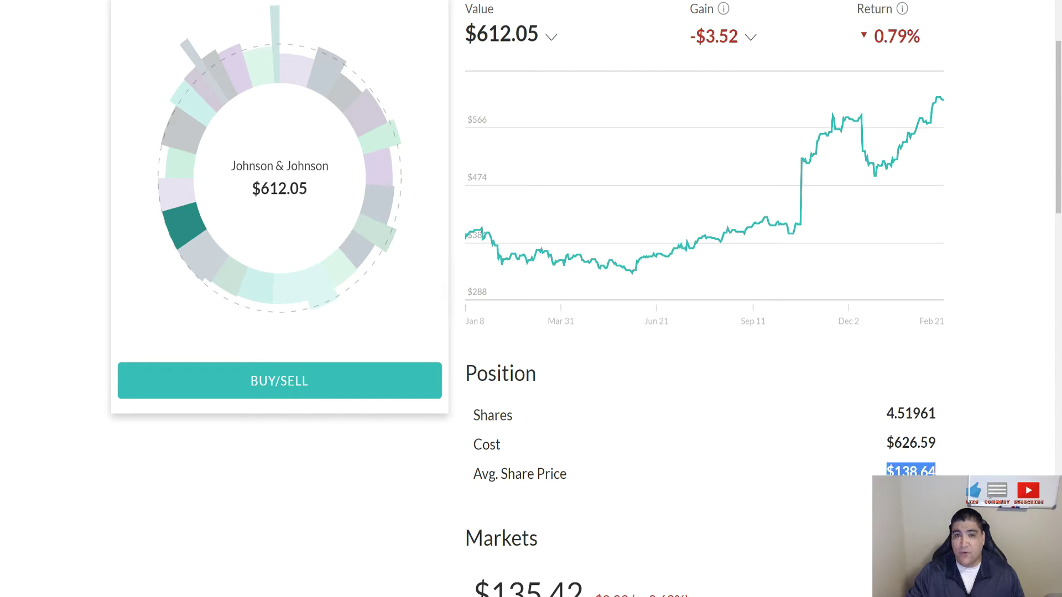
# Step: Switch to the M1 FINANCE spreadsheet in Google Sheets, enlarge the page, and select the JNJ row in the holdings table
pyautogui.hotkey('ctrl', 'Tab')
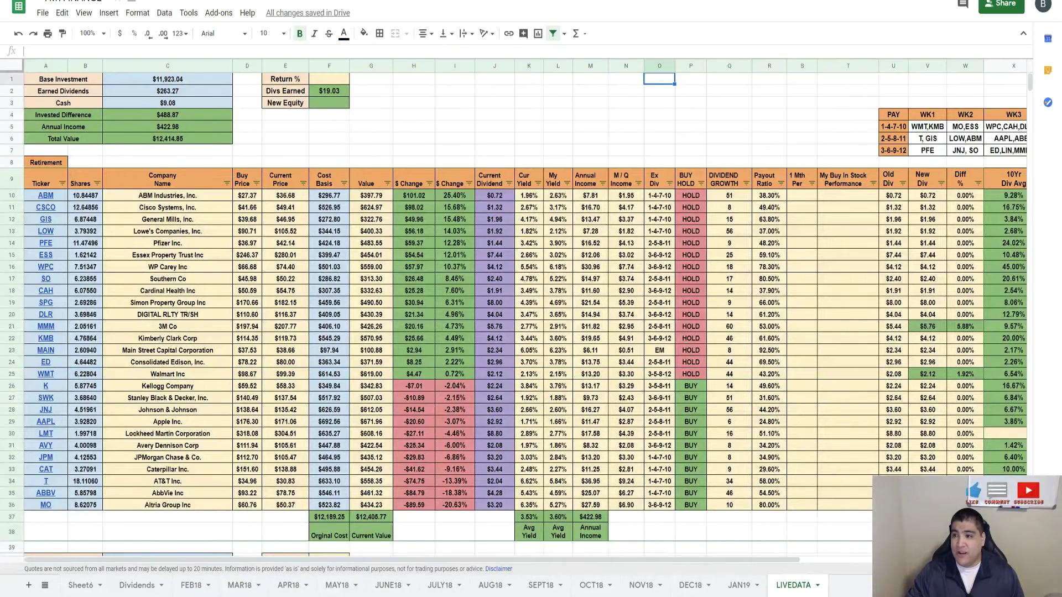
pyautogui.hotkey('ctrl', '+')
pyautogui.hotkey('ctrl', '+')
pyautogui.hotkey('ctrl', '+')
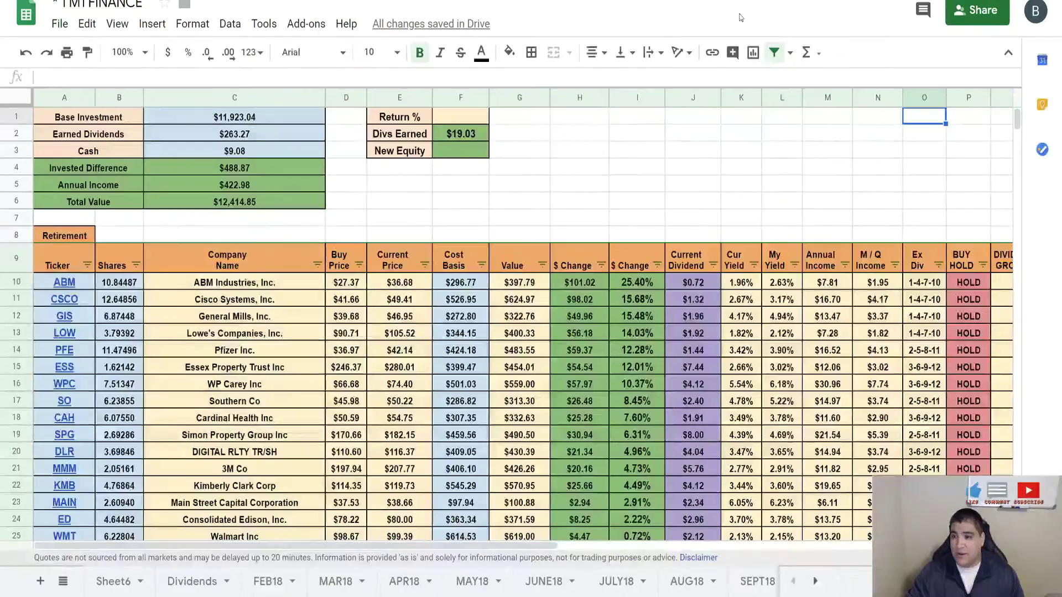
pyautogui.hotkey('ctrl', '+')
pyautogui.scroll(-3, 492, 206)
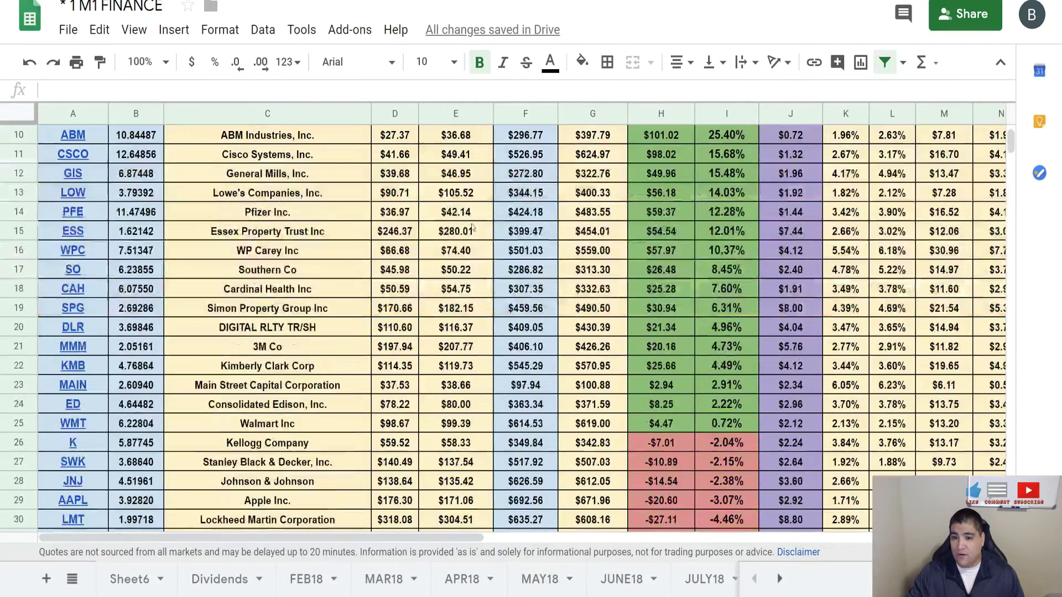
pyautogui.click(314, 269)
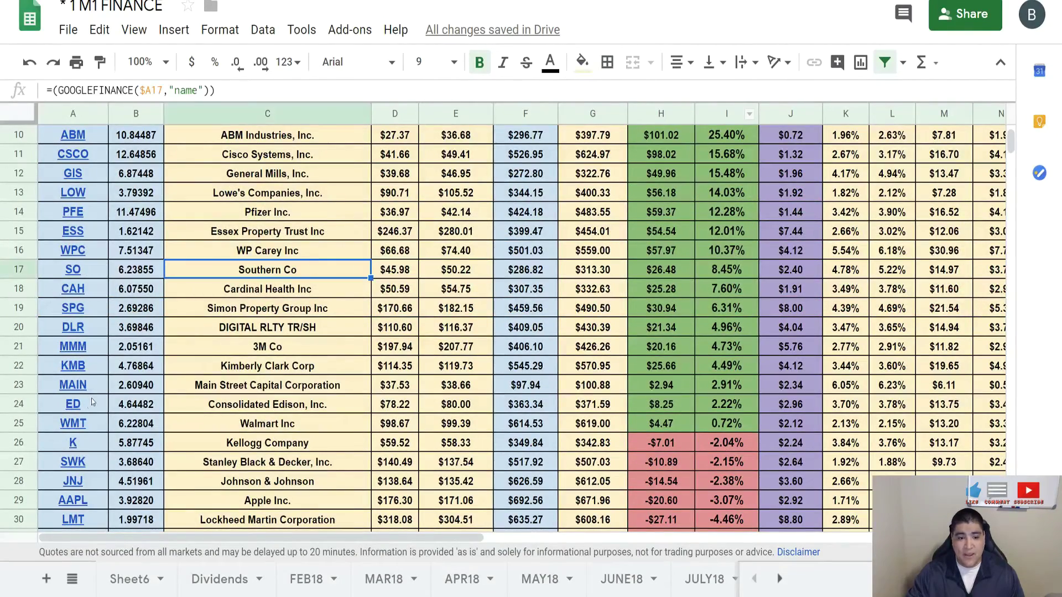
pyautogui.click(45, 476)
pyautogui.click(16, 477)
pyautogui.scroll(-2, 16, 477)
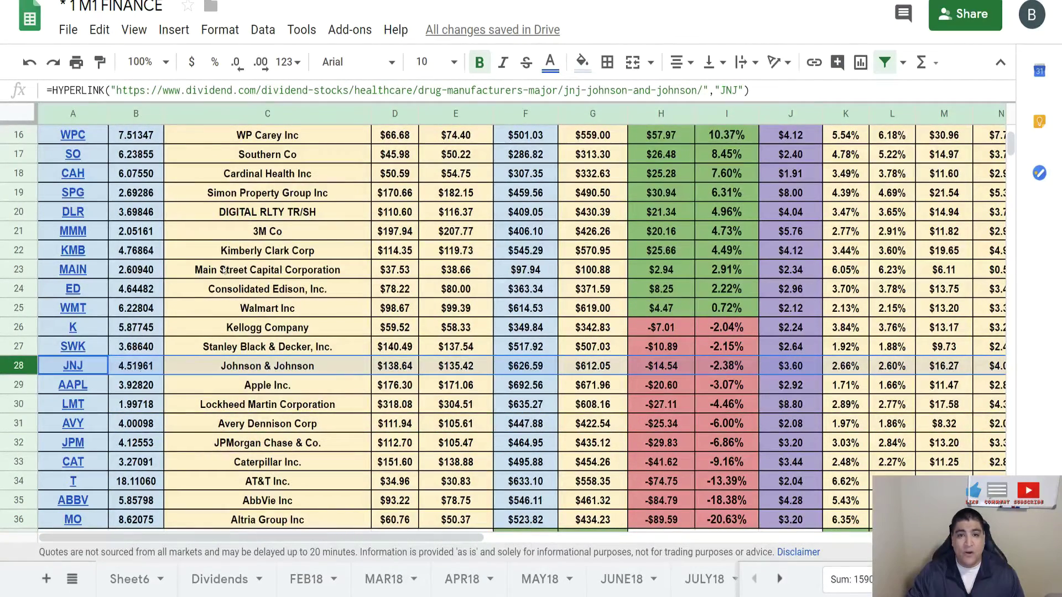
# Step: Compare Johnson & Johnson's shares and average share price in M1 Finance with the spreadsheet's JNJ shares, buy price and cost basis
pyautogui.hotkey('ctrl', 'Tab')
pyautogui.moveTo(887, 414); pyautogui.dragTo(939, 416)
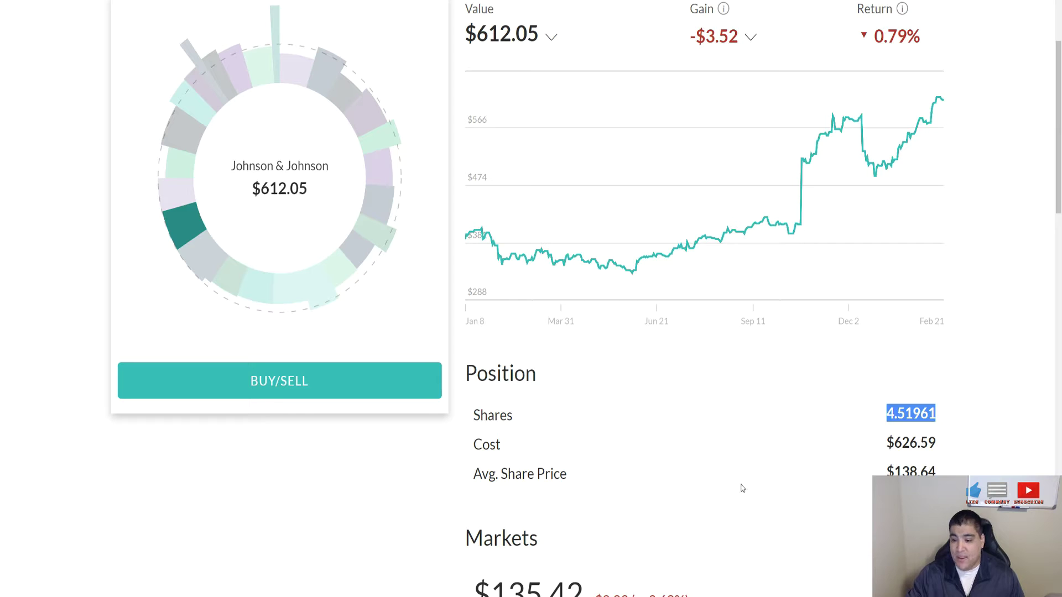
pyautogui.moveTo(885, 471); pyautogui.dragTo(953, 471)
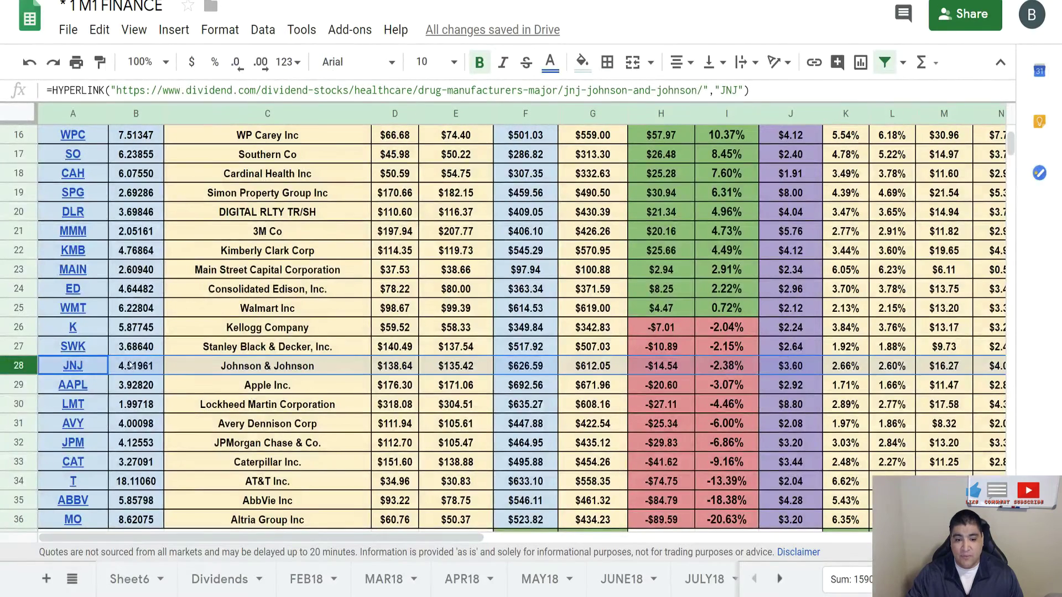
pyautogui.click(404, 369)
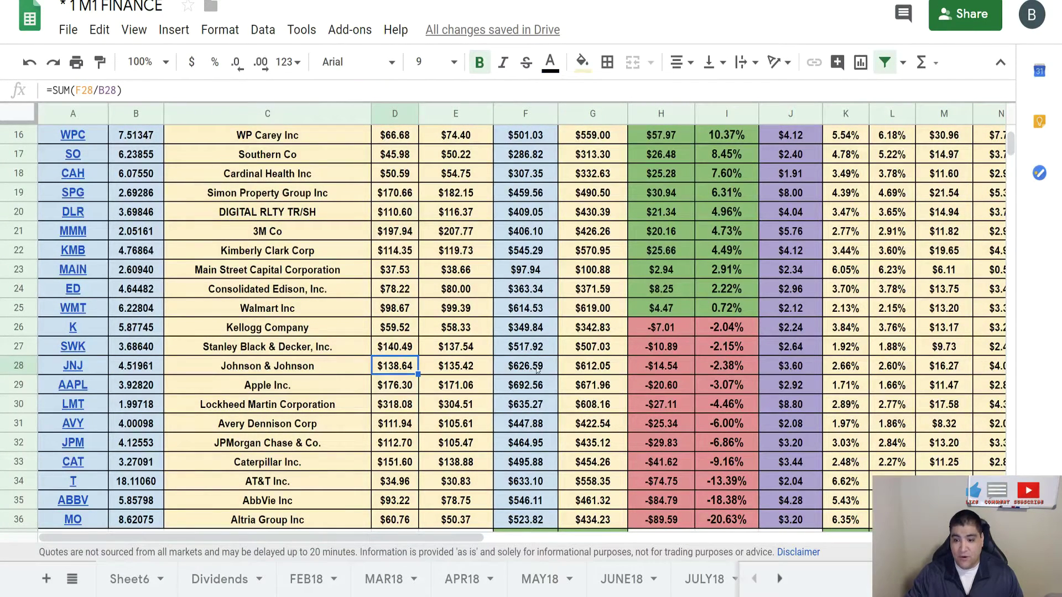
pyautogui.click(538, 369)
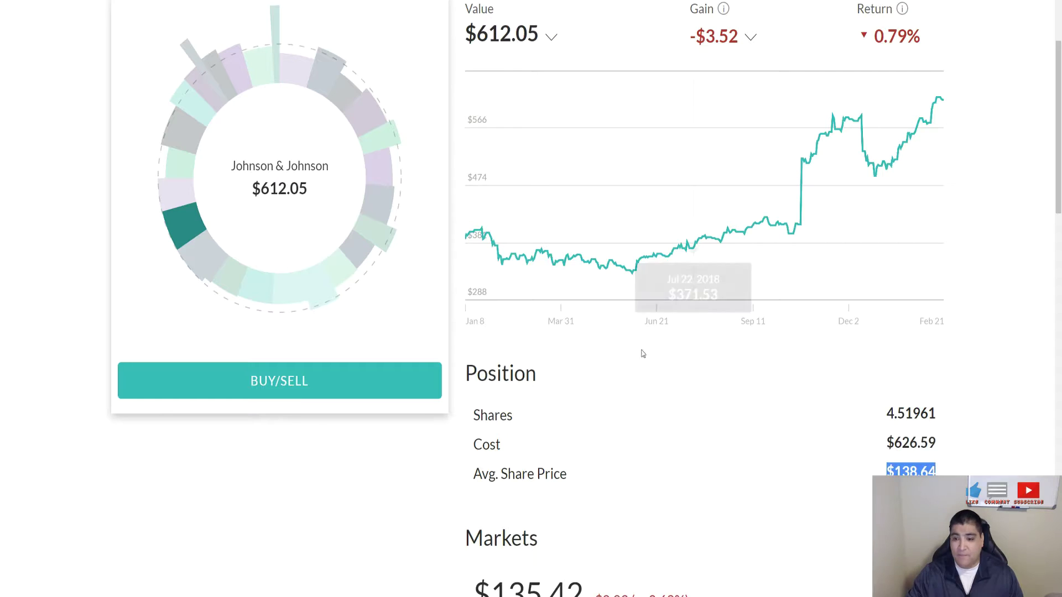
# Step: Check the Johnson & Johnson cost, gain and return figures on its M1 Finance holding page
pyautogui.moveTo(883, 442); pyautogui.dragTo(942, 442)
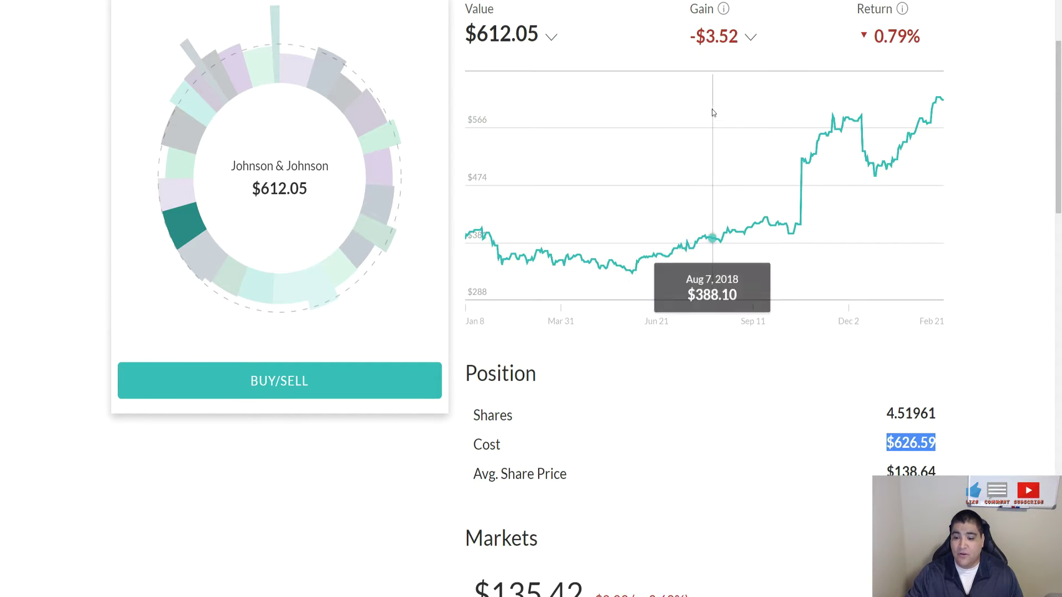
pyautogui.scroll(-2, 712, 113)
pyautogui.scroll(4, 742, 230)
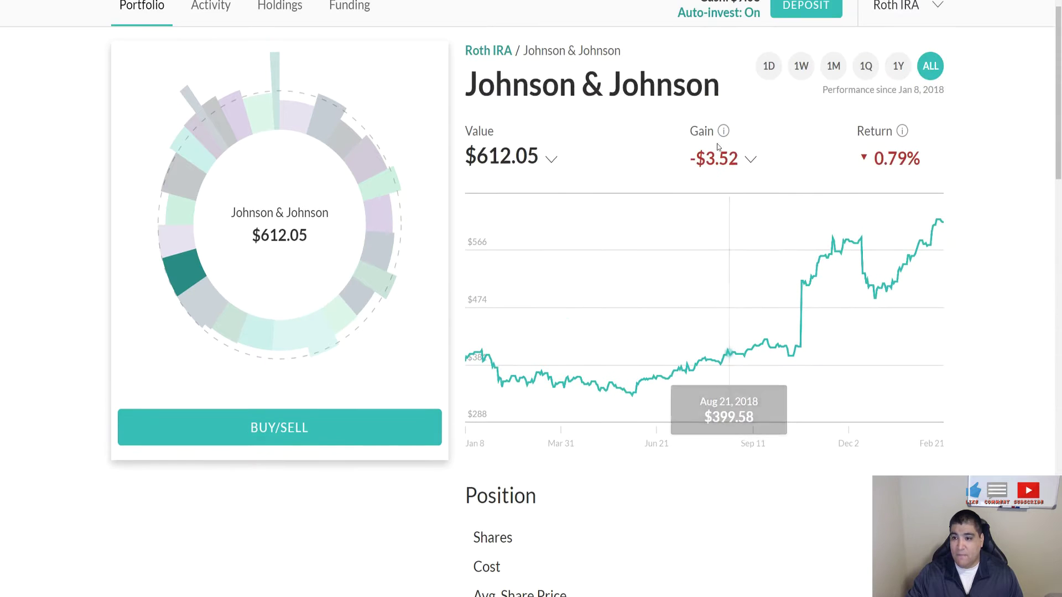
pyautogui.doubleClick(719, 159)
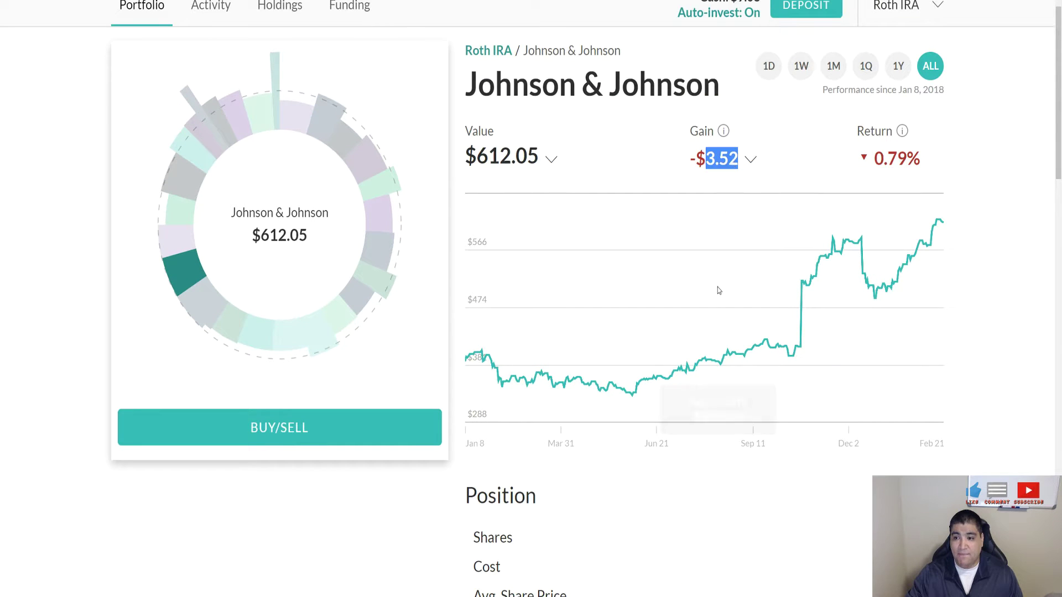
pyautogui.moveTo(888, 159); pyautogui.dragTo(924, 165)
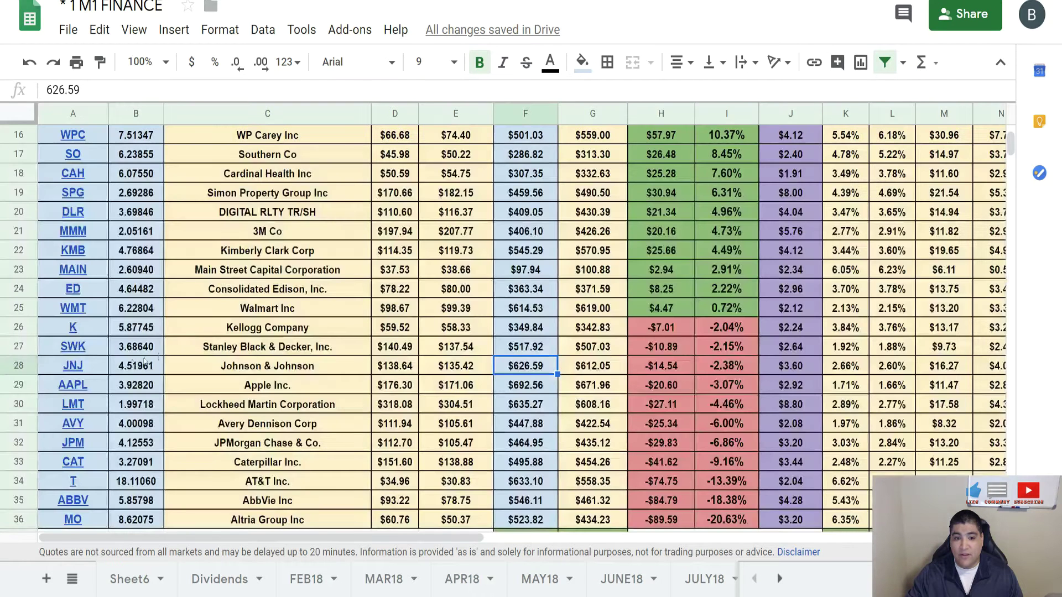
# Step: Compare the JNJ value in the spreadsheet with the M1 Finance holding value, and inspect the spreadsheet's JNJ percentage change formula
pyautogui.click(19, 366)
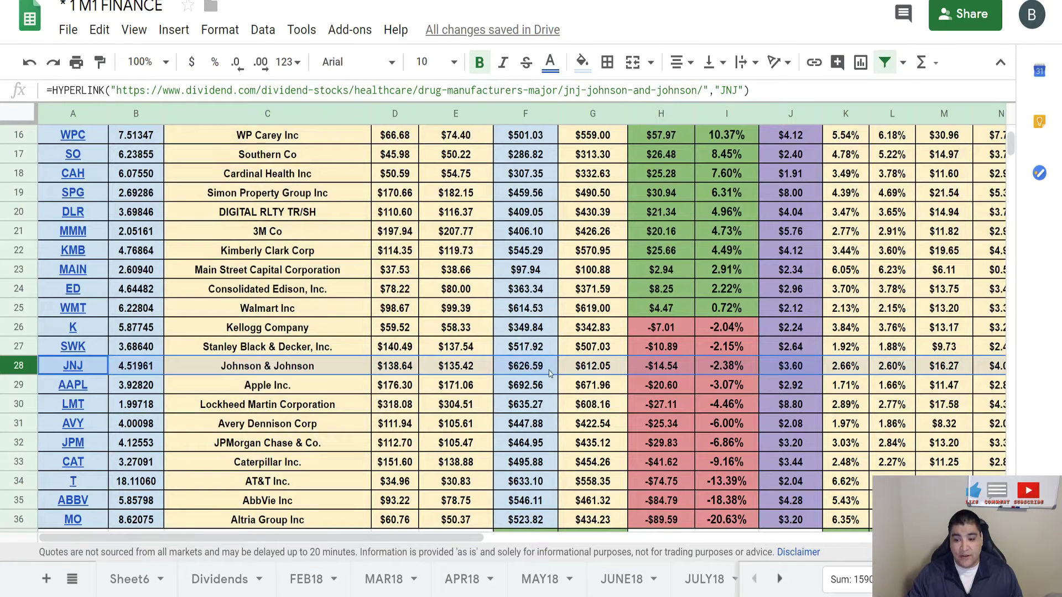
pyautogui.click(592, 372)
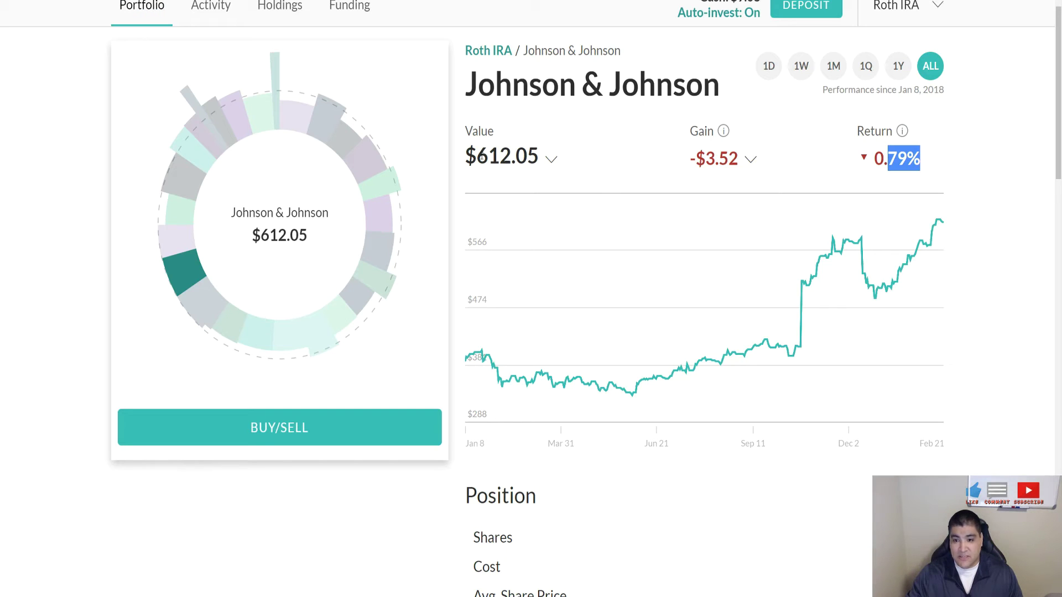
pyautogui.moveTo(477, 156); pyautogui.dragTo(539, 156)
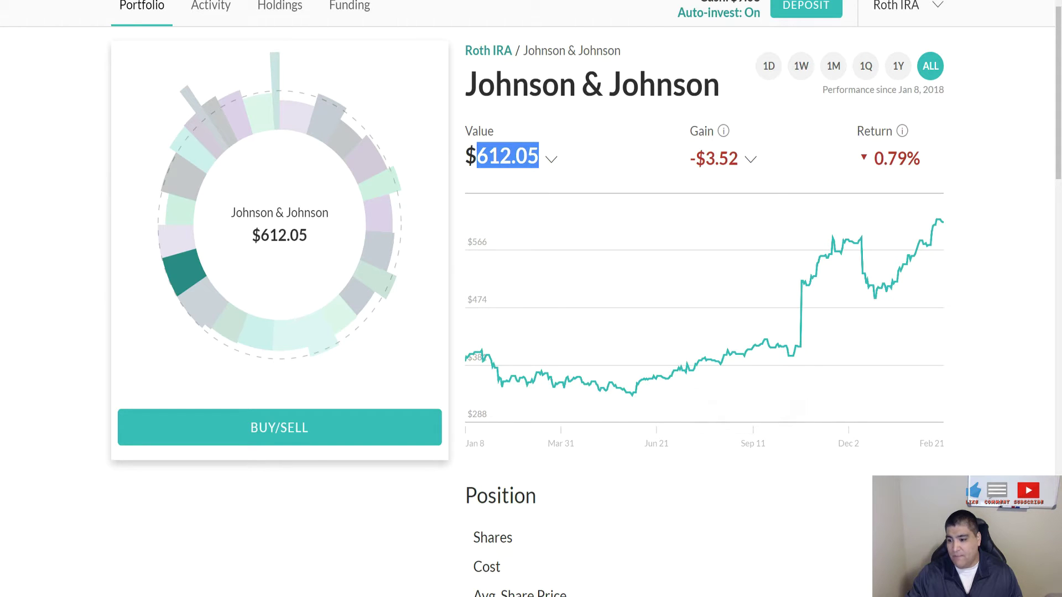
pyautogui.hotkey('ctrl', 'Tab')
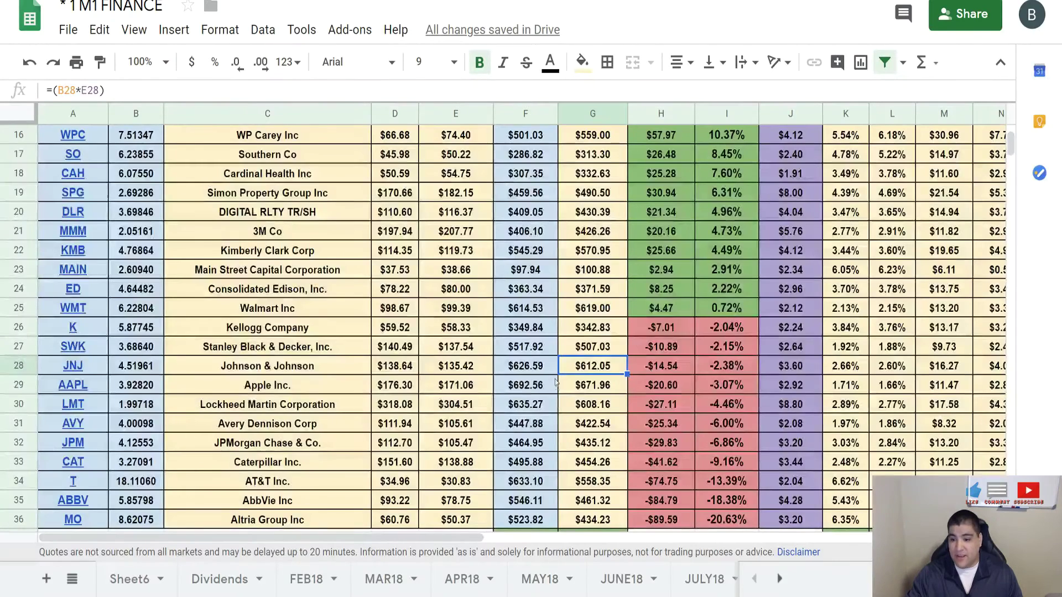
pyautogui.hotkey('ctrl', 'shift', 'Tab')
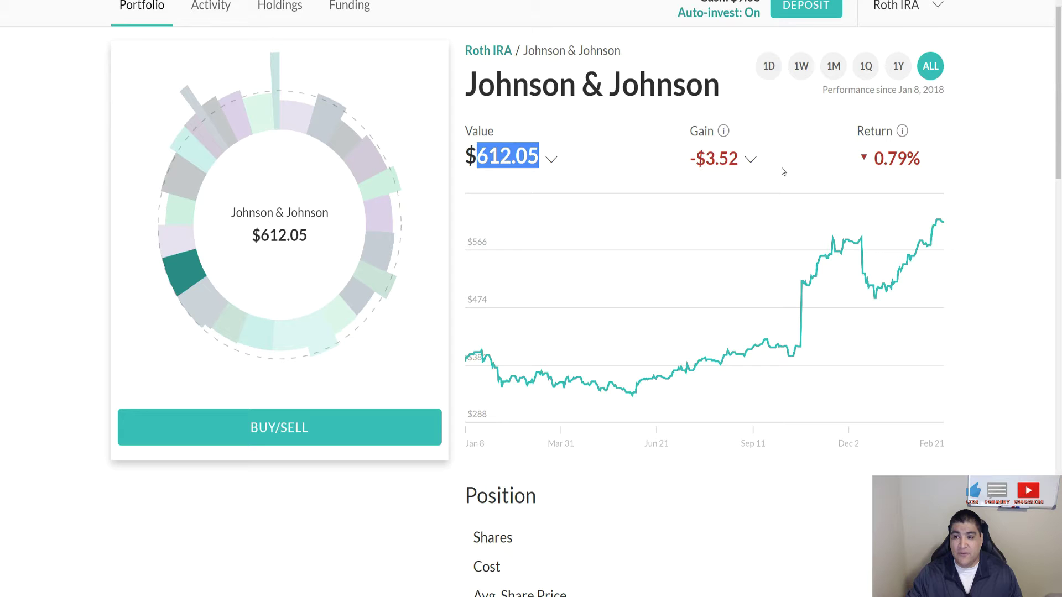
pyautogui.hotkey('ctrl', 'Tab')
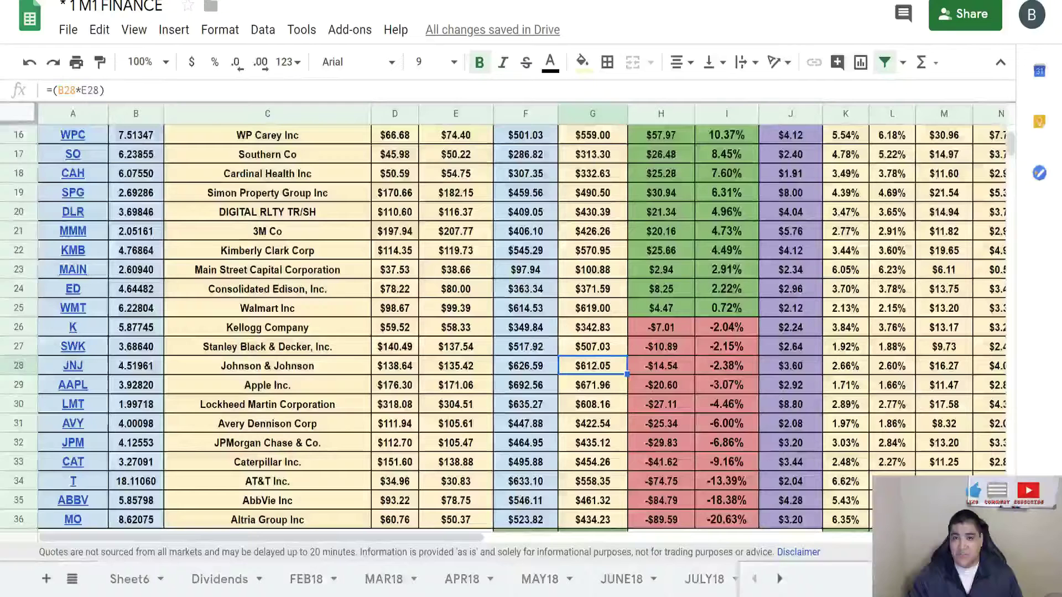
pyautogui.click(742, 370)
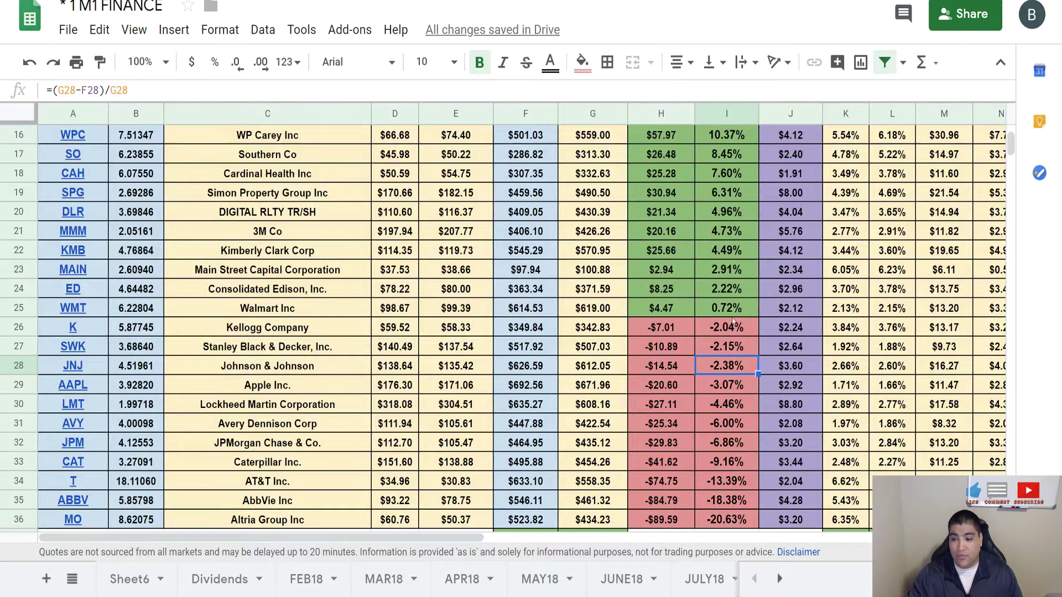
# Step: Expand the Johnson & Johnson gain breakdown in M1 Finance and compare market gains and earned dividends with the spreadsheet's JNJ dollar change
pyautogui.hotkey('ctrl', 'Tab')
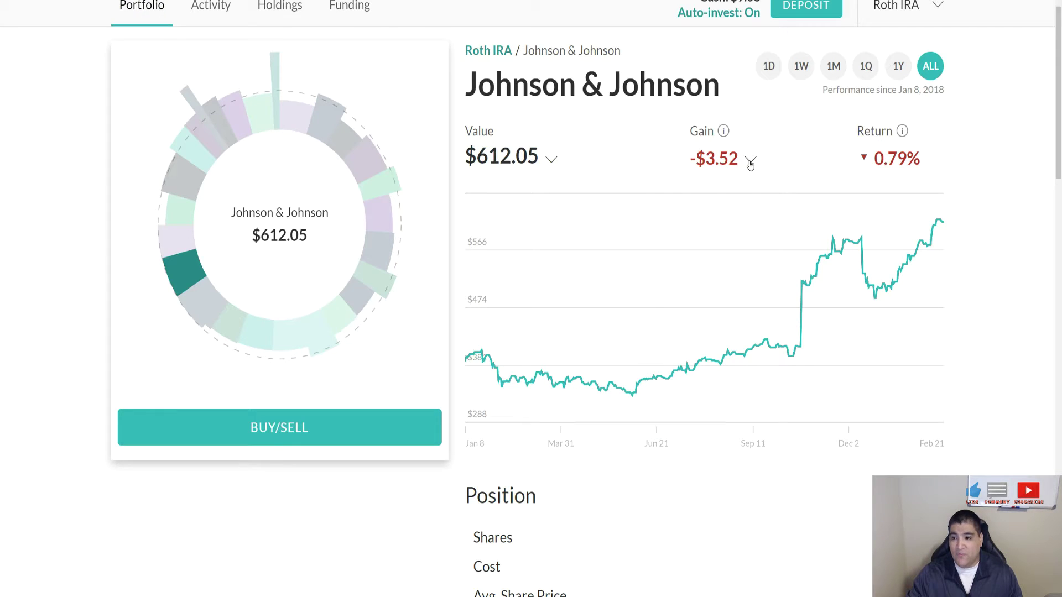
pyautogui.click(750, 160)
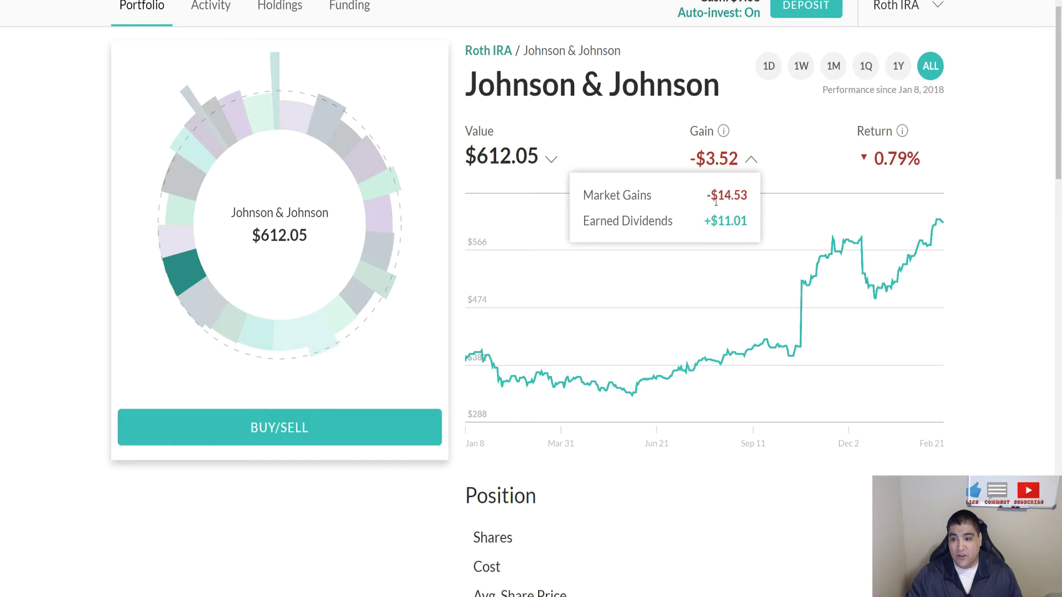
pyautogui.moveTo(707, 195); pyautogui.dragTo(752, 196)
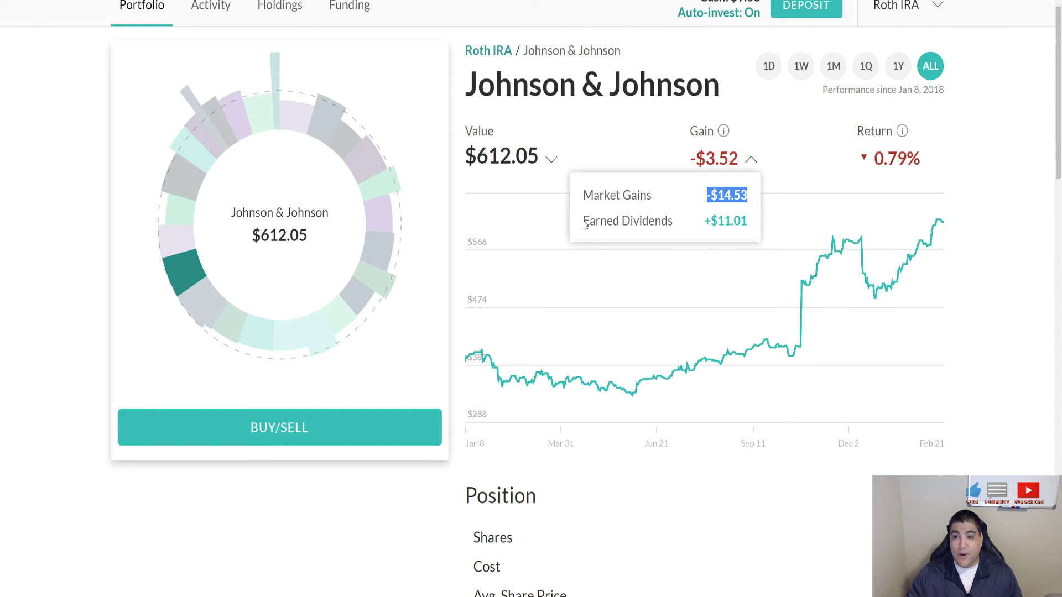
pyautogui.moveTo(584, 222); pyautogui.dragTo(754, 223)
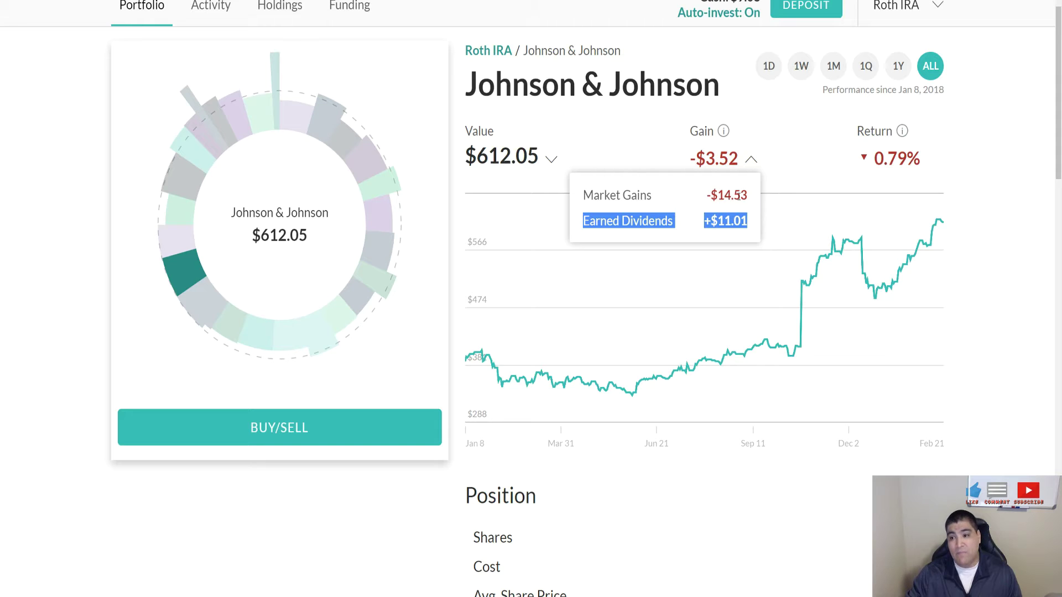
pyautogui.doubleClick(712, 158)
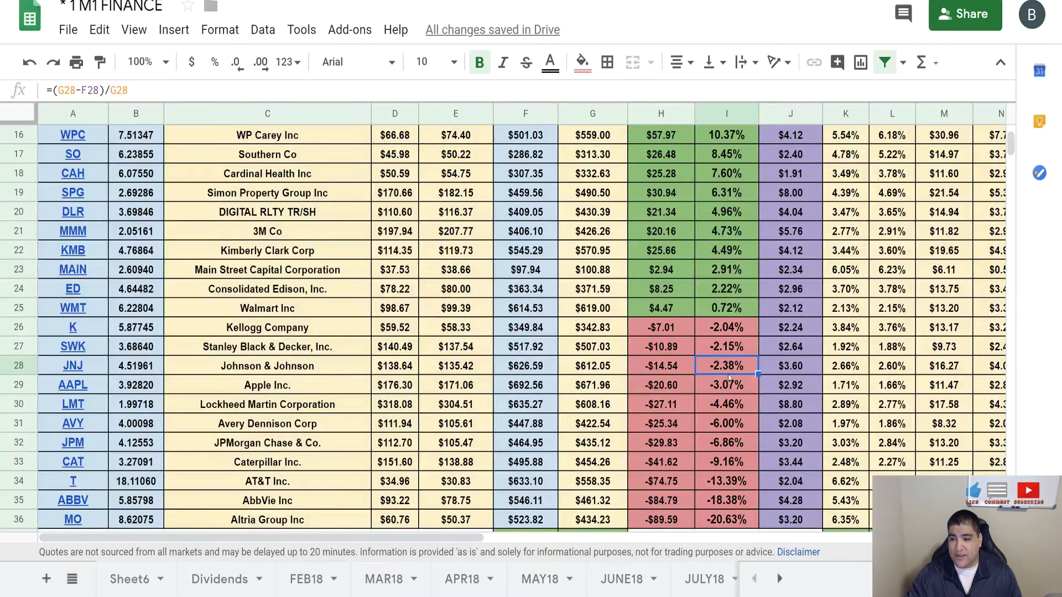
pyautogui.click(686, 370)
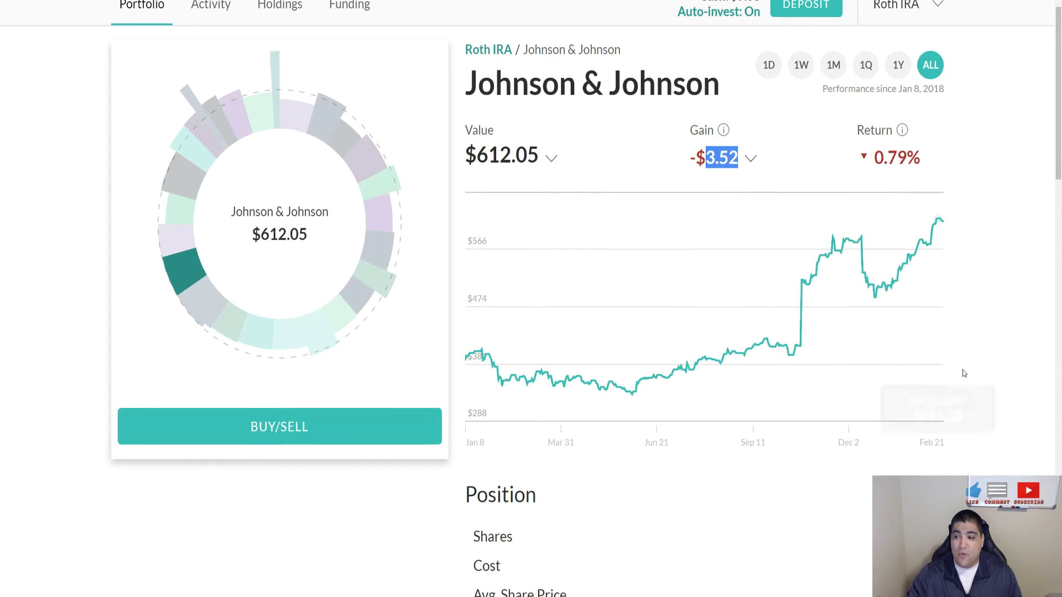
# Step: Review the Johnson & Johnson holding page, and reread the average and current price figures in the viewer's comment about M1 reporting
pyautogui.scroll(-4, 960, 369)
pyautogui.scroll(4, 725, 437)
pyautogui.scroll(-4, 733, 440)
pyautogui.scroll(4, 741, 443)
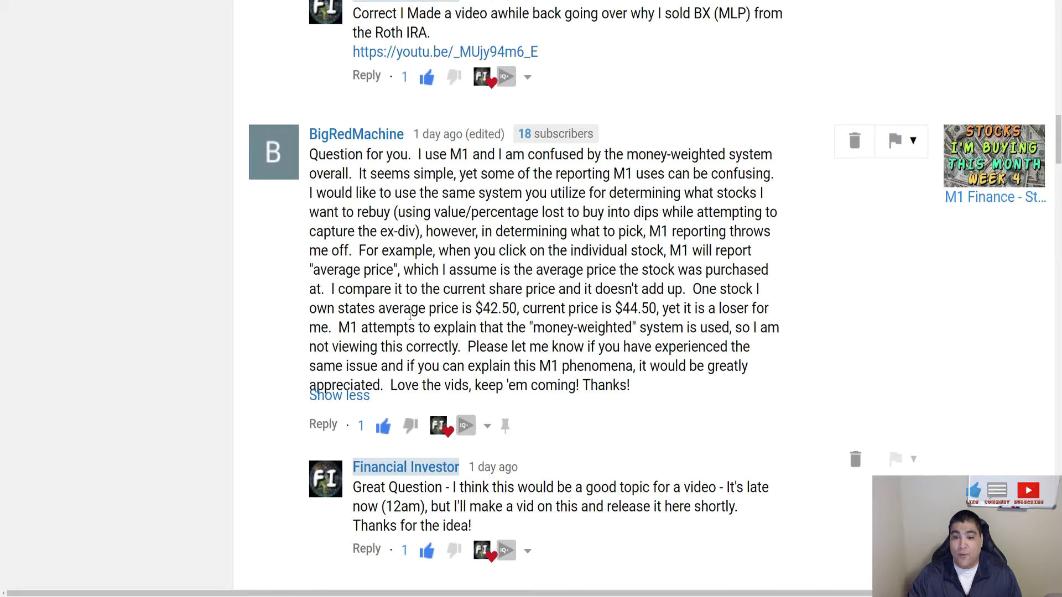
pyautogui.moveTo(482, 308); pyautogui.dragTo(524, 308)
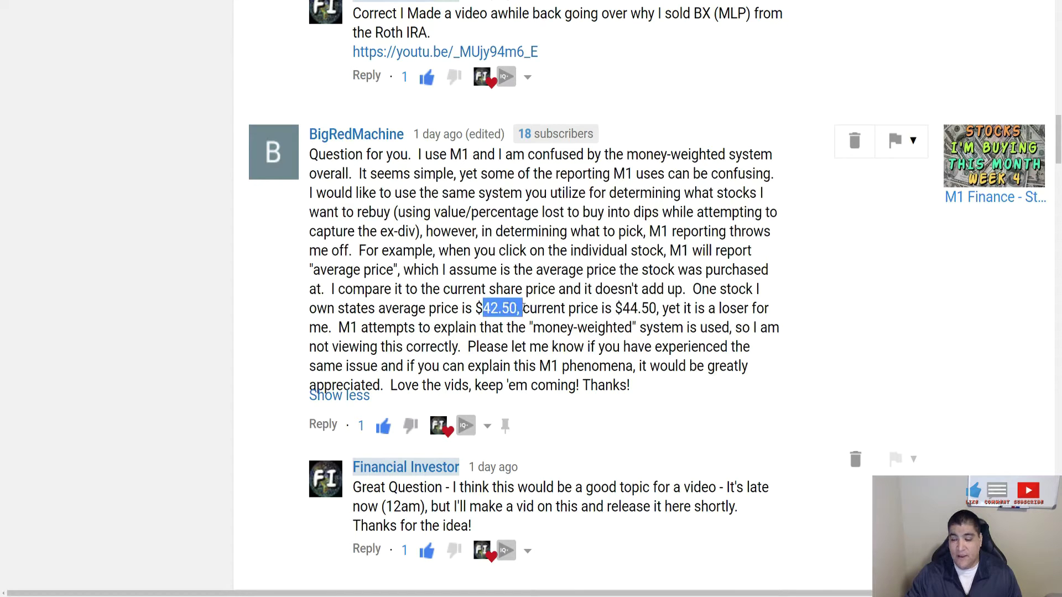
pyautogui.moveTo(616, 308); pyautogui.dragTo(657, 308)
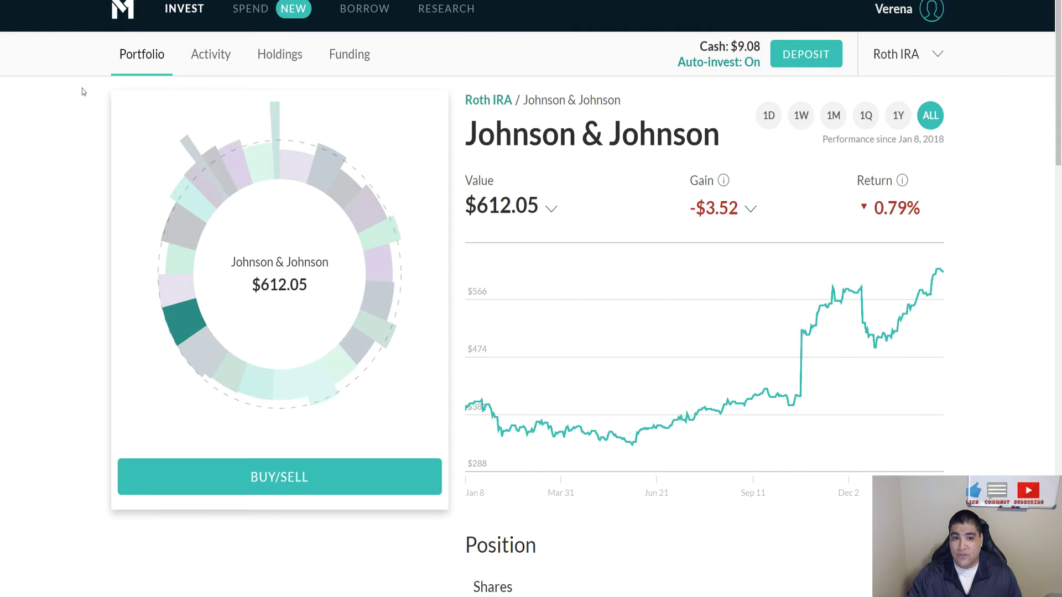
# Step: Return to the Roth IRA portfolio in M1 Finance and open the Walmart Inc. holding from its slices
pyautogui.click(133, 62)
pyautogui.scroll(-10, 629, 399)
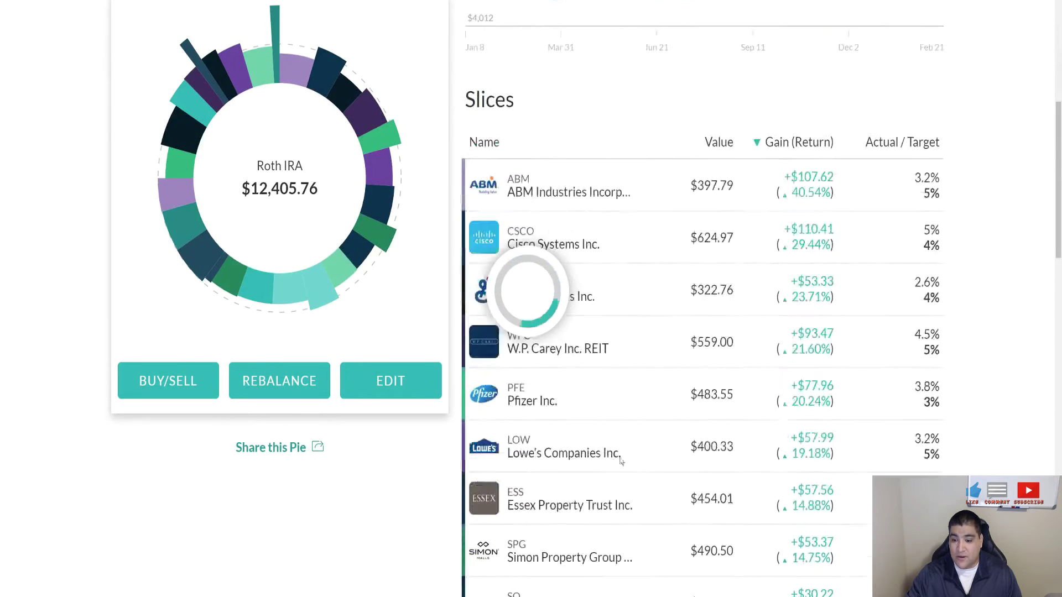
pyautogui.scroll(-5, 396, 461)
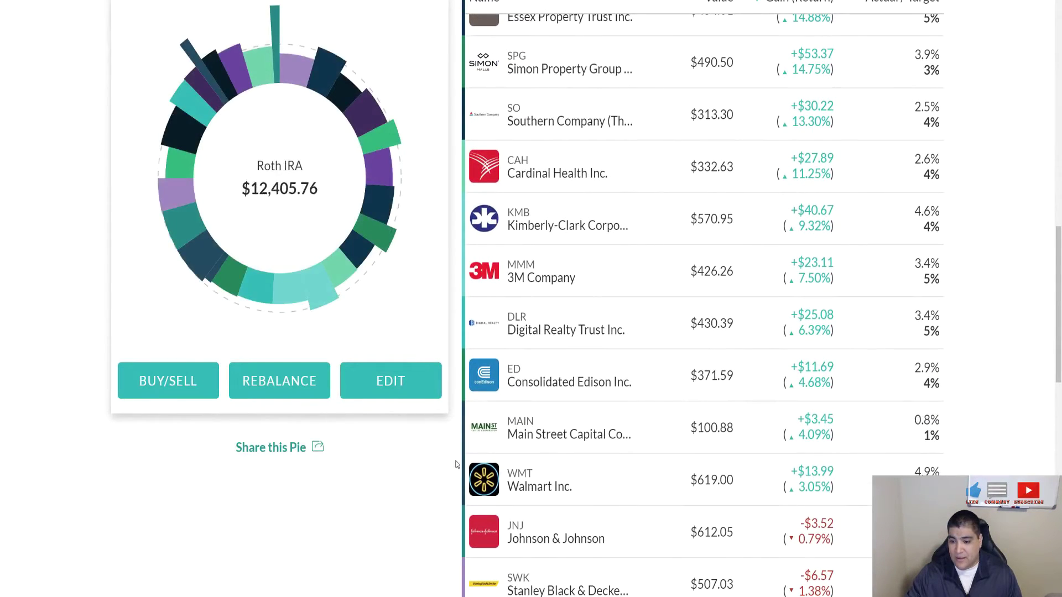
pyautogui.click(673, 487)
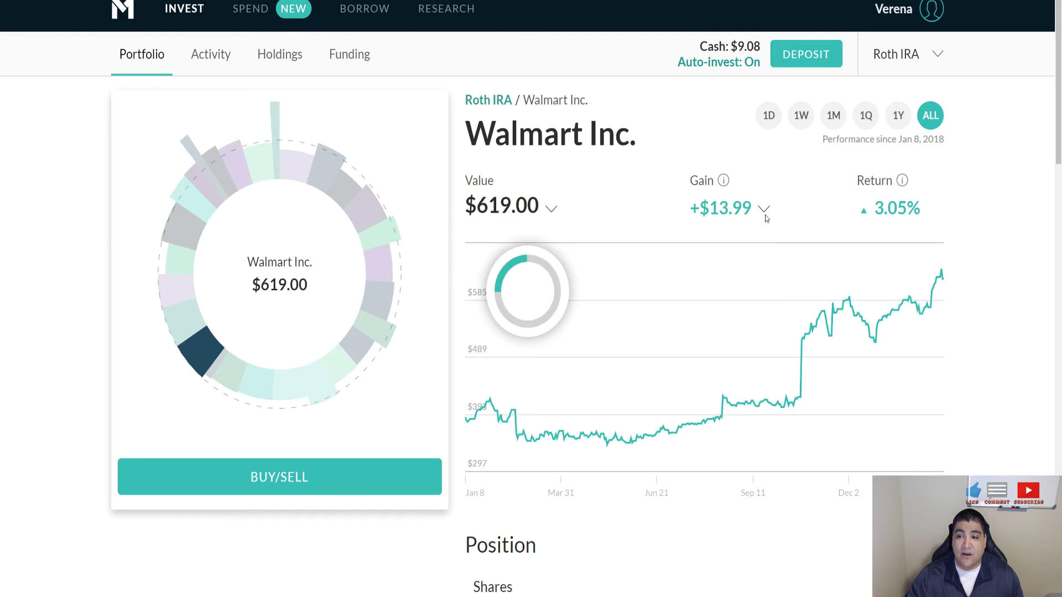
# Step: Find the WMT row in the Google Sheets tracker and inspect its dollar change and percentage change formula
pyautogui.hotkey('alt', 'Tab')
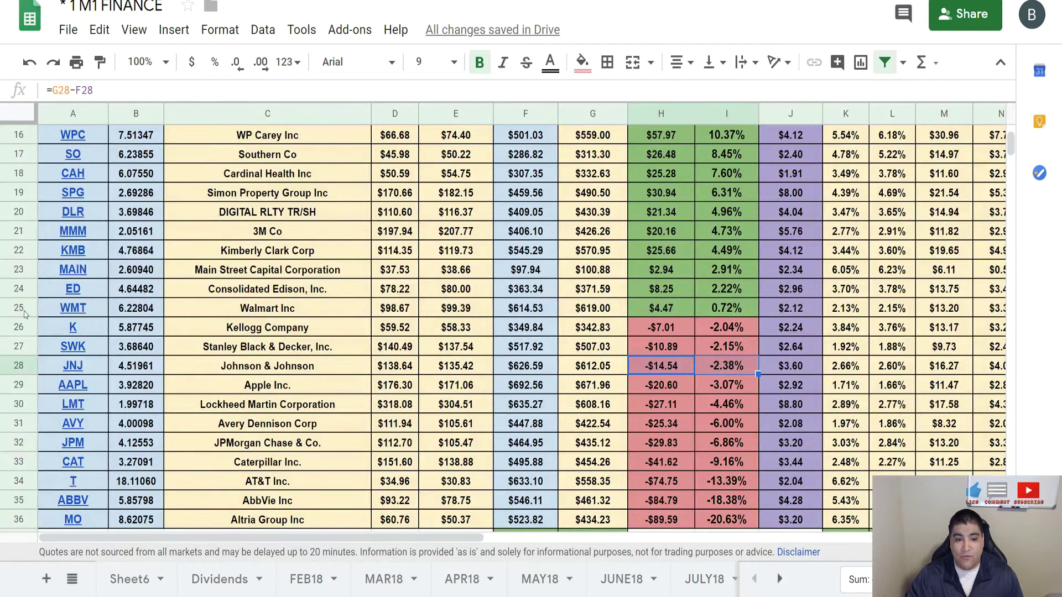
pyautogui.click(18, 308)
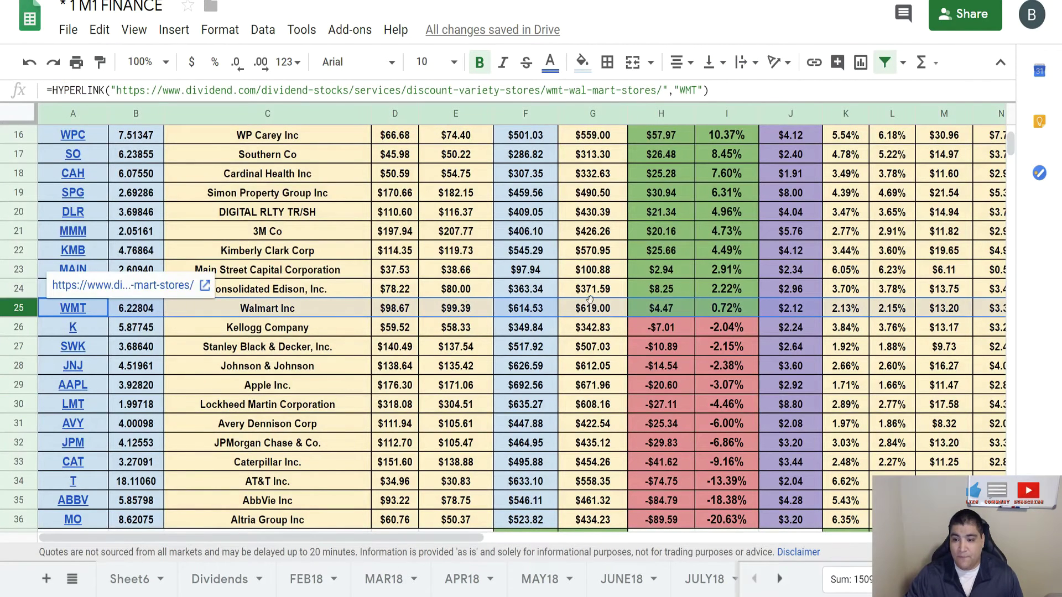
pyautogui.click(732, 314)
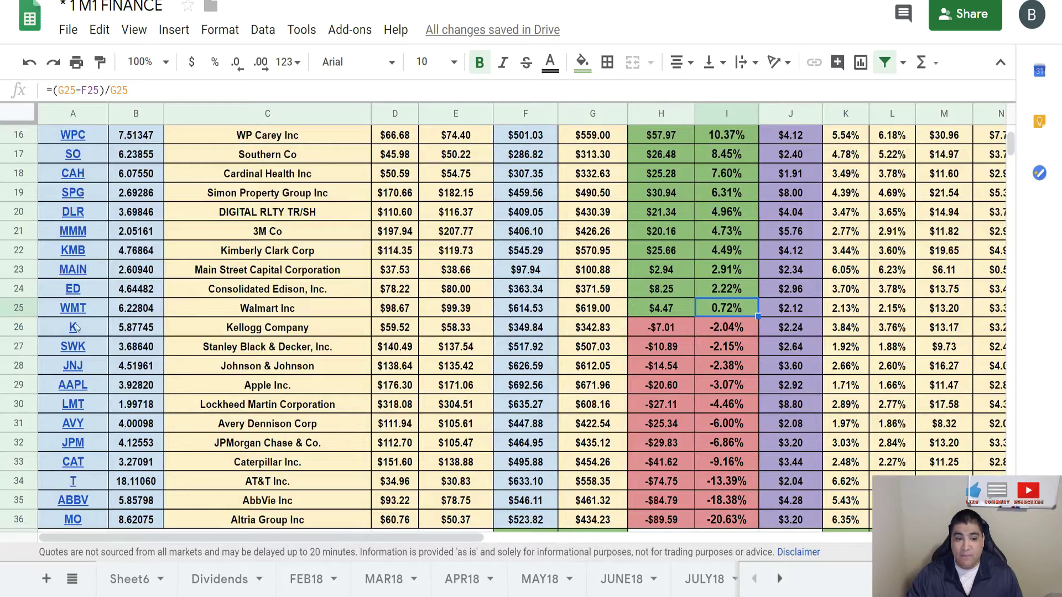
pyautogui.click(19, 308)
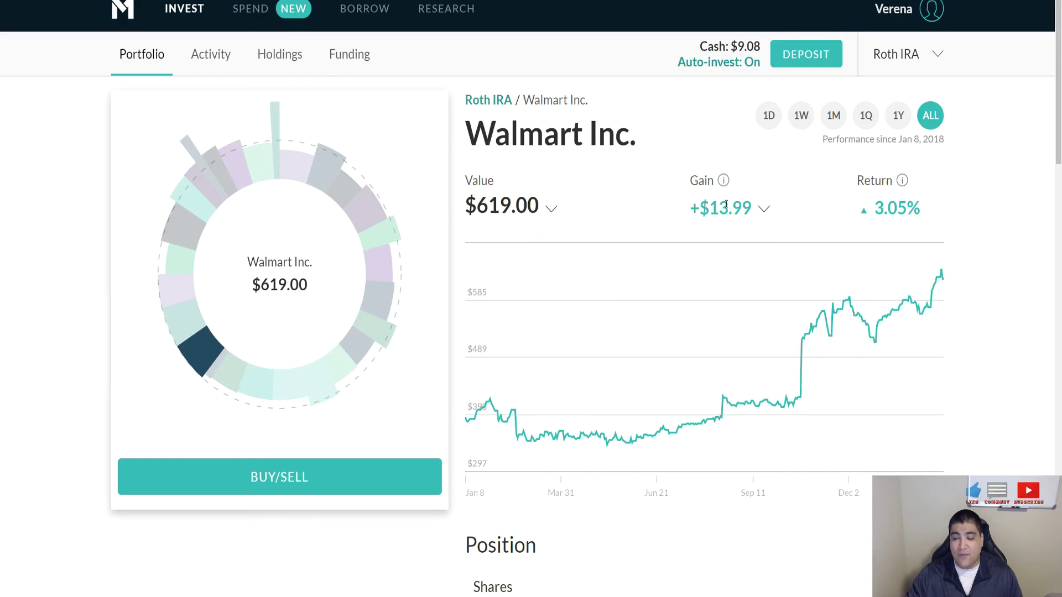
# Step: Check Walmart's gain and return in M1 Finance, and expand the gain breakdown to examine market gains and earned dividends
pyautogui.moveTo(713, 208); pyautogui.dragTo(750, 205)
pyautogui.moveTo(871, 208); pyautogui.dragTo(942, 211)
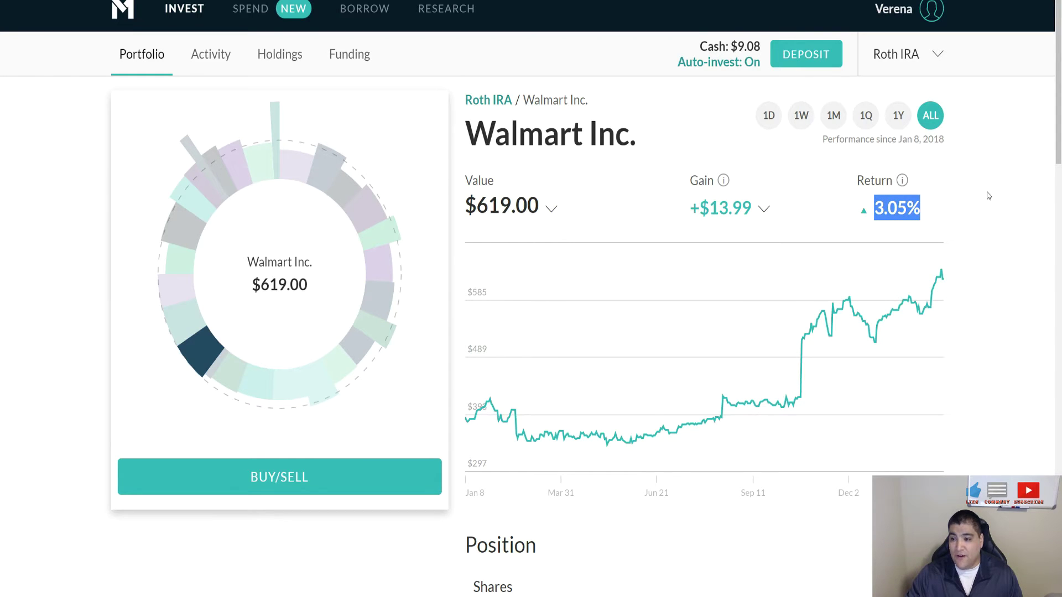
pyautogui.click(764, 208)
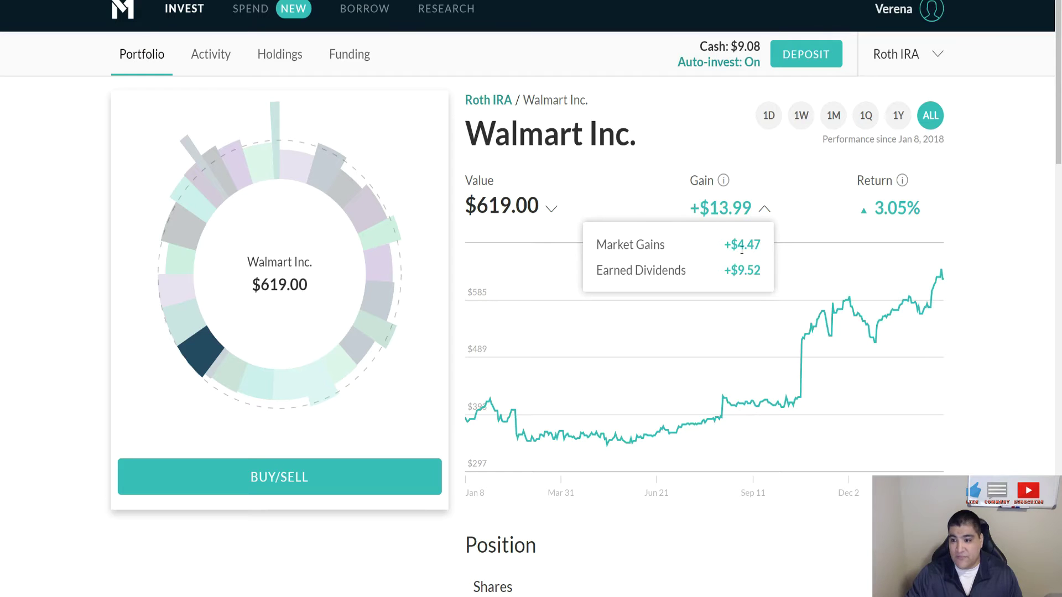
pyautogui.moveTo(726, 270); pyautogui.dragTo(762, 275)
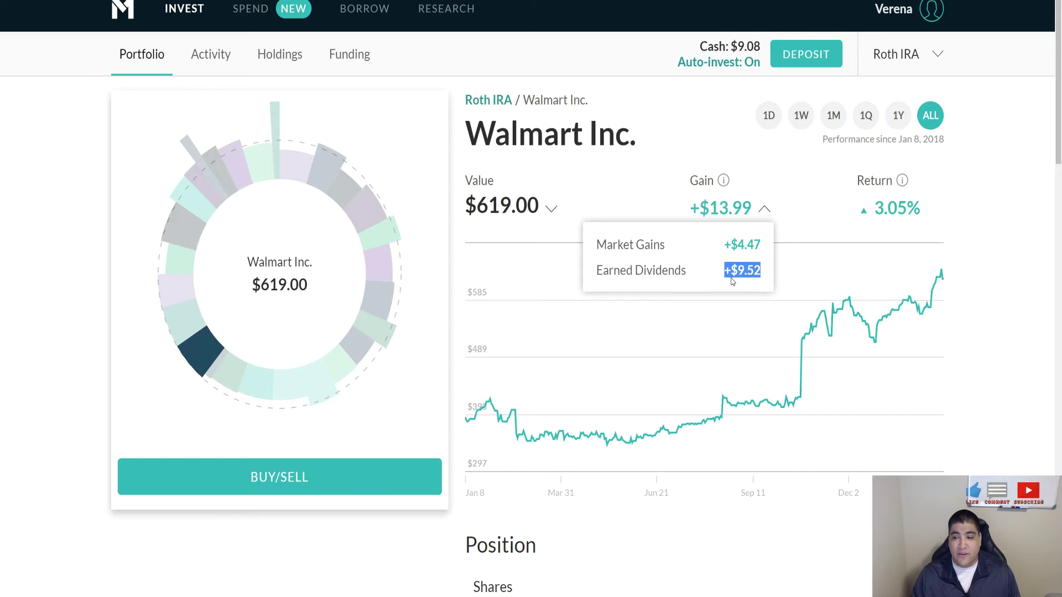
pyautogui.scroll(-2, 981, 315)
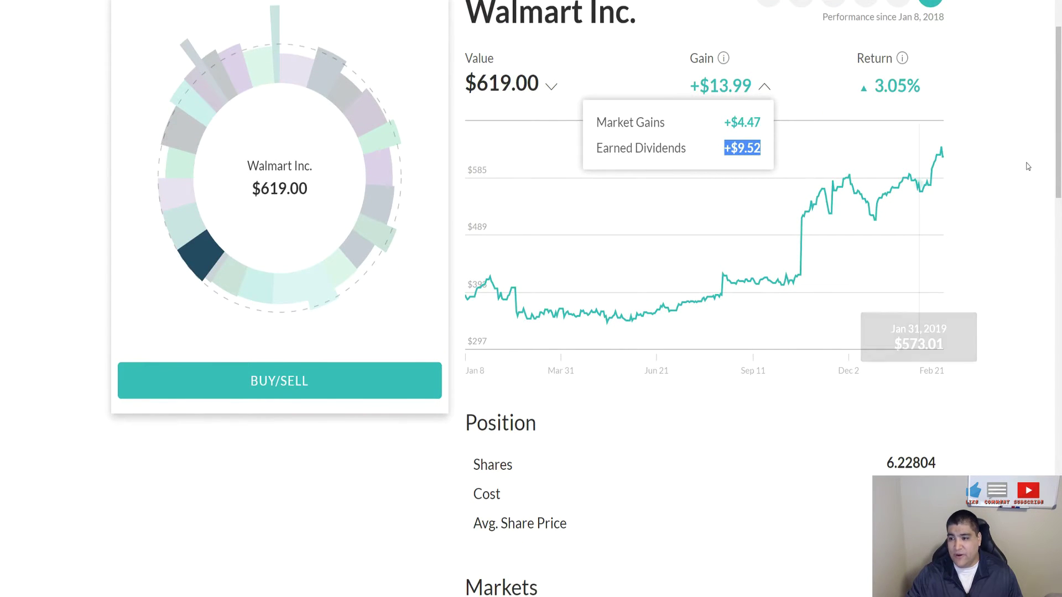
pyautogui.click(900, 87)
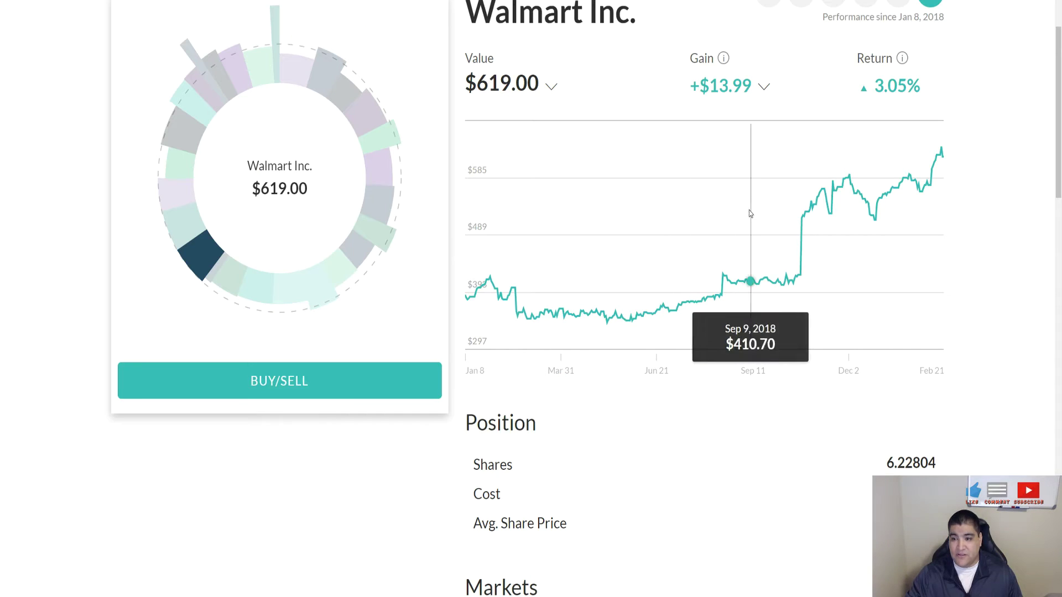
pyautogui.click(762, 86)
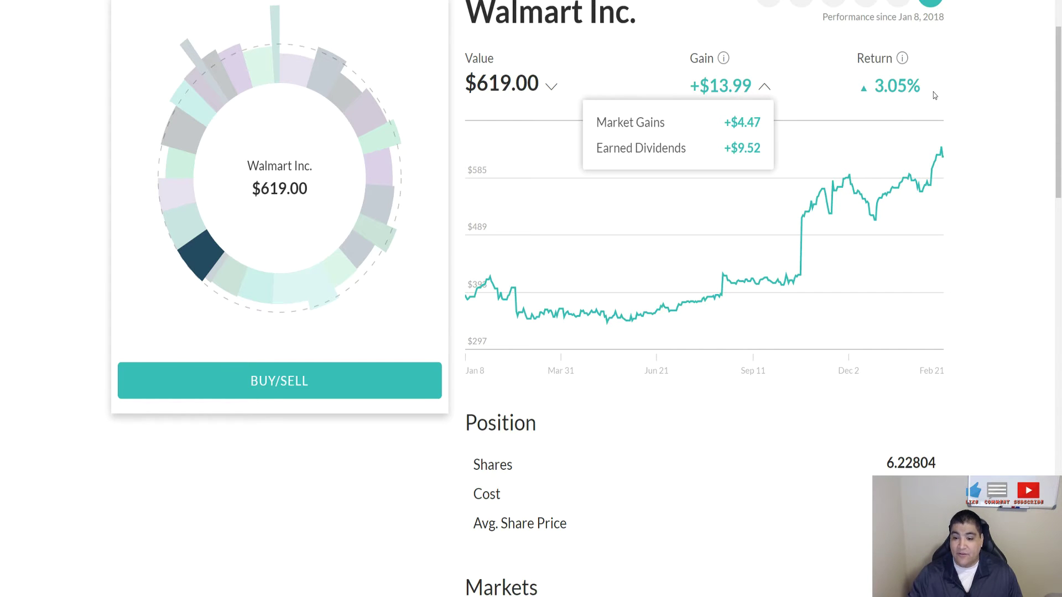
pyautogui.moveTo(929, 185)
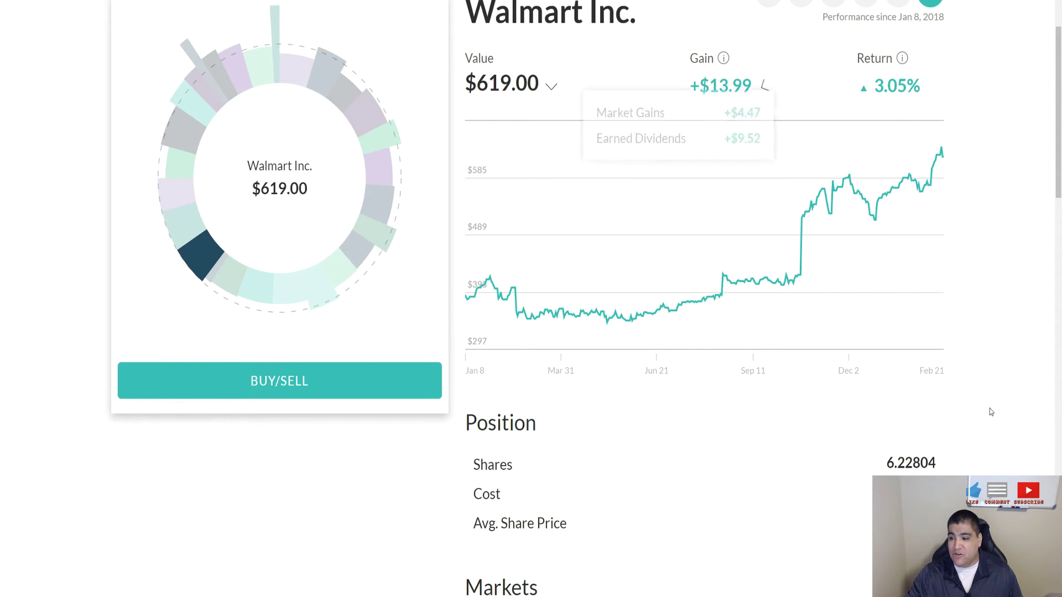
# Step: Compare Walmart's average share price in the Position section with its current market price
pyautogui.scroll(-2, 858, 408)
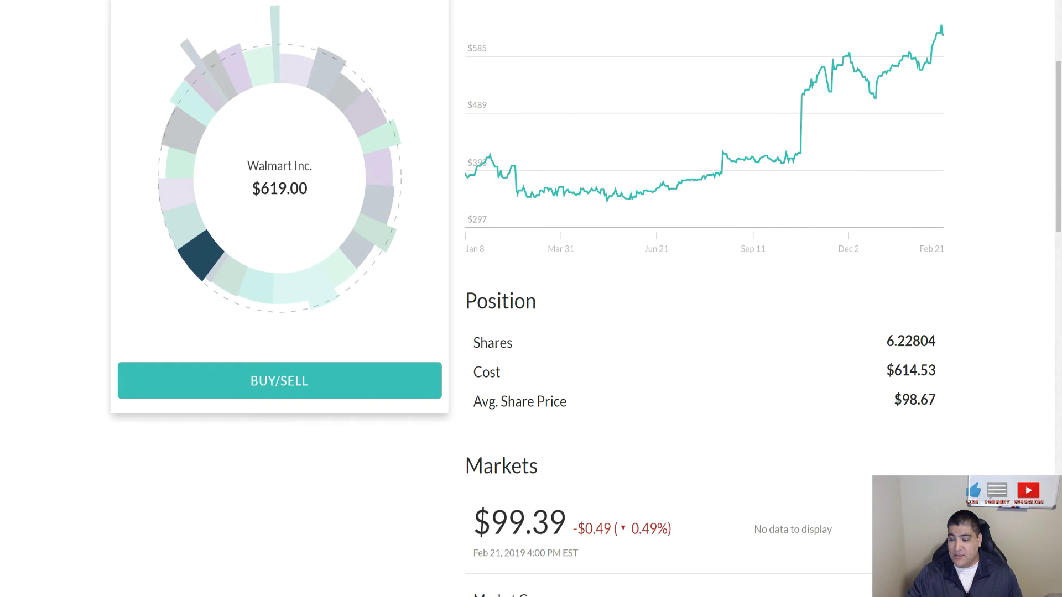
pyautogui.moveTo(894, 399); pyautogui.dragTo(939, 406)
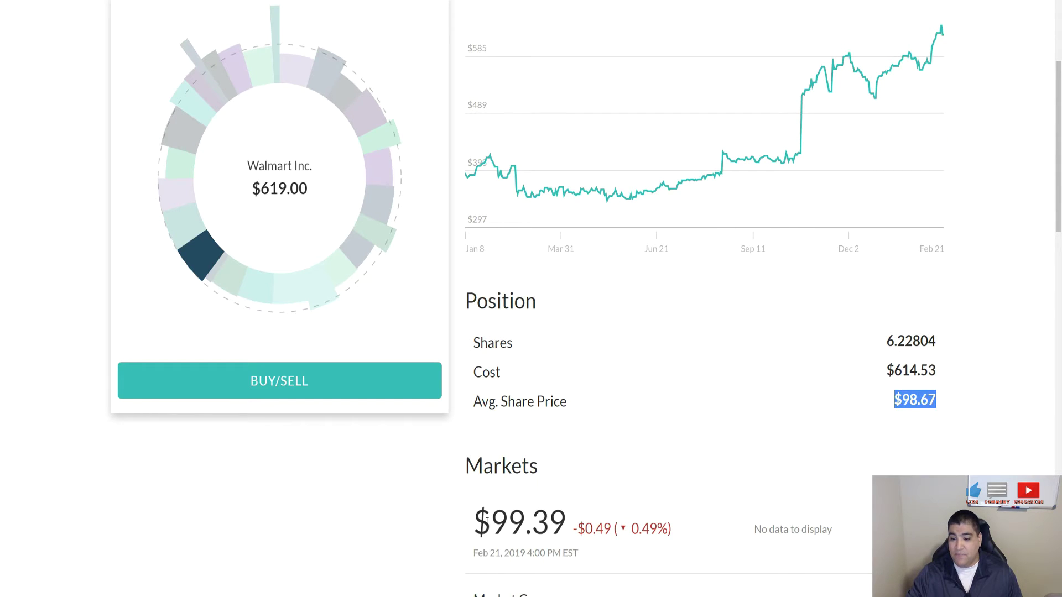
pyautogui.moveTo(501, 518); pyautogui.dragTo(559, 524)
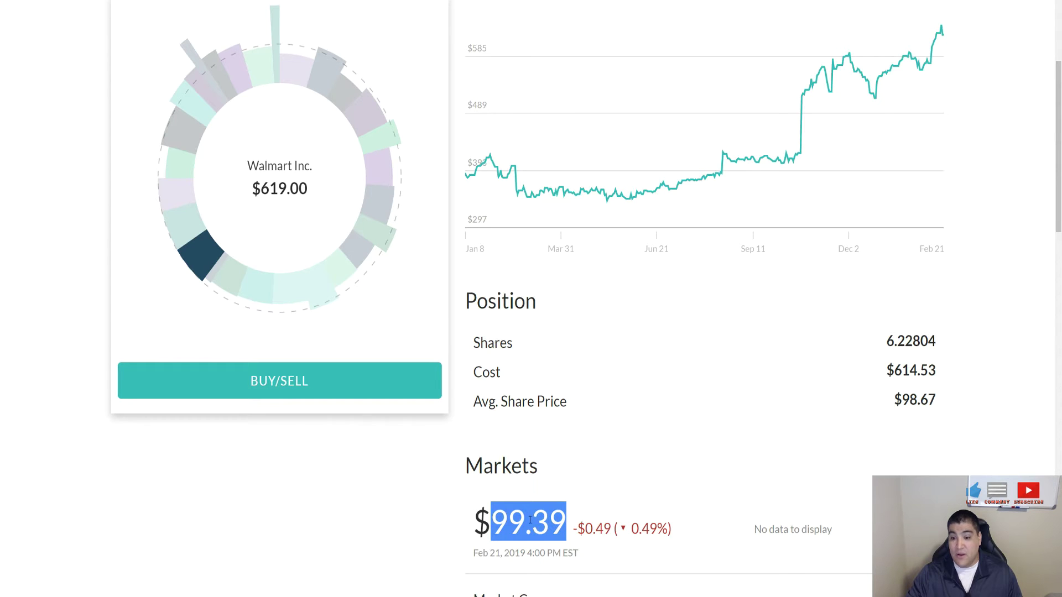
pyautogui.click(492, 525)
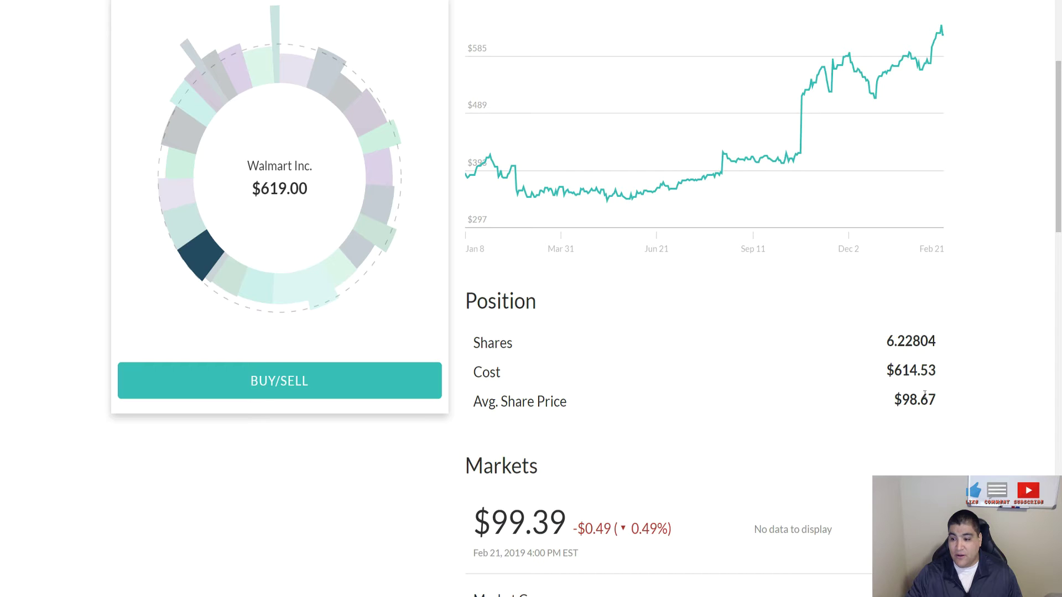
pyautogui.moveTo(490, 520); pyautogui.dragTo(570, 527)
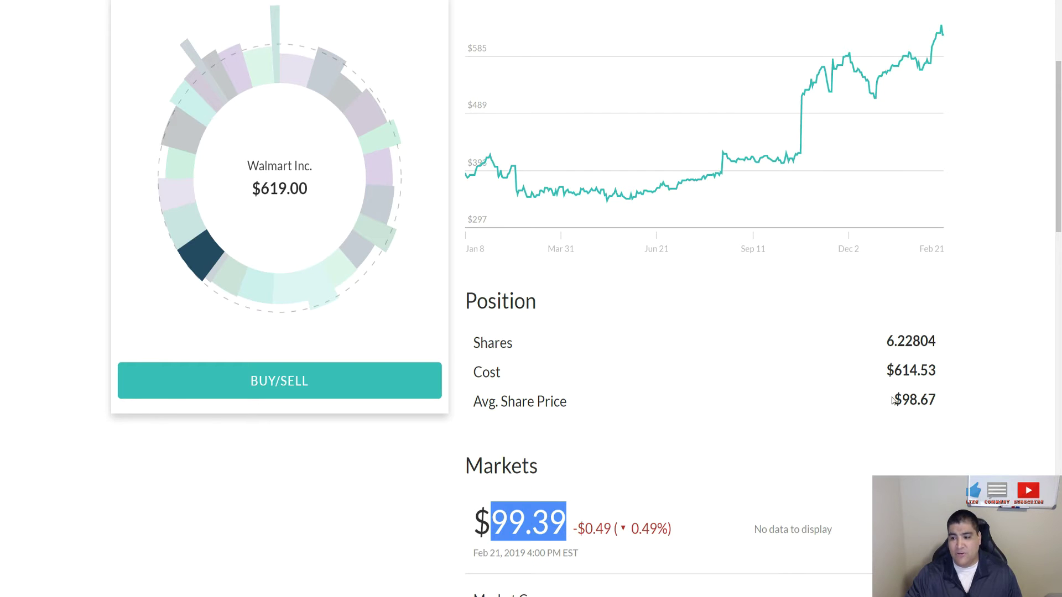
pyautogui.moveTo(893, 403); pyautogui.dragTo(910, 401)
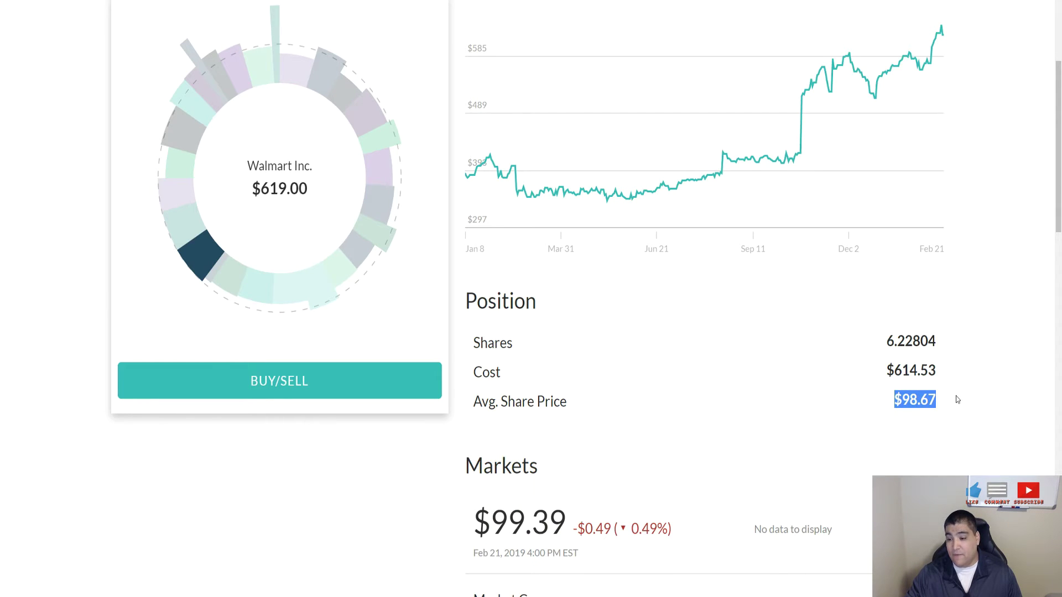
# Step: Recheck Walmart's position figures against its market gains and earned dividends, and close the gain breakdown
pyautogui.scroll(5, 776, 192)
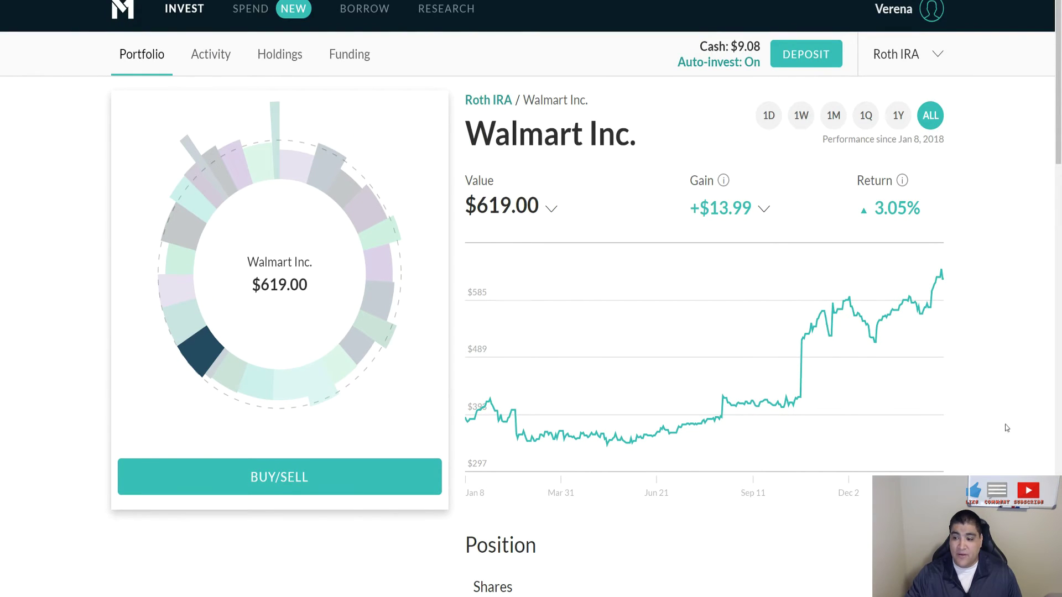
pyautogui.scroll(-3, 1006, 429)
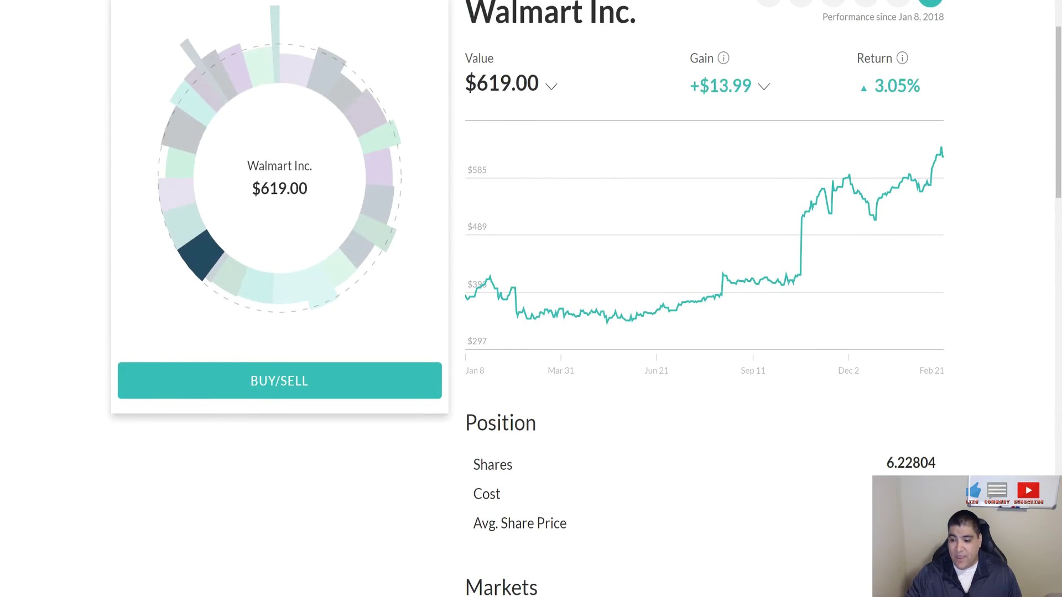
pyautogui.scroll(-3, 716, 422)
pyautogui.scroll(5, 716, 422)
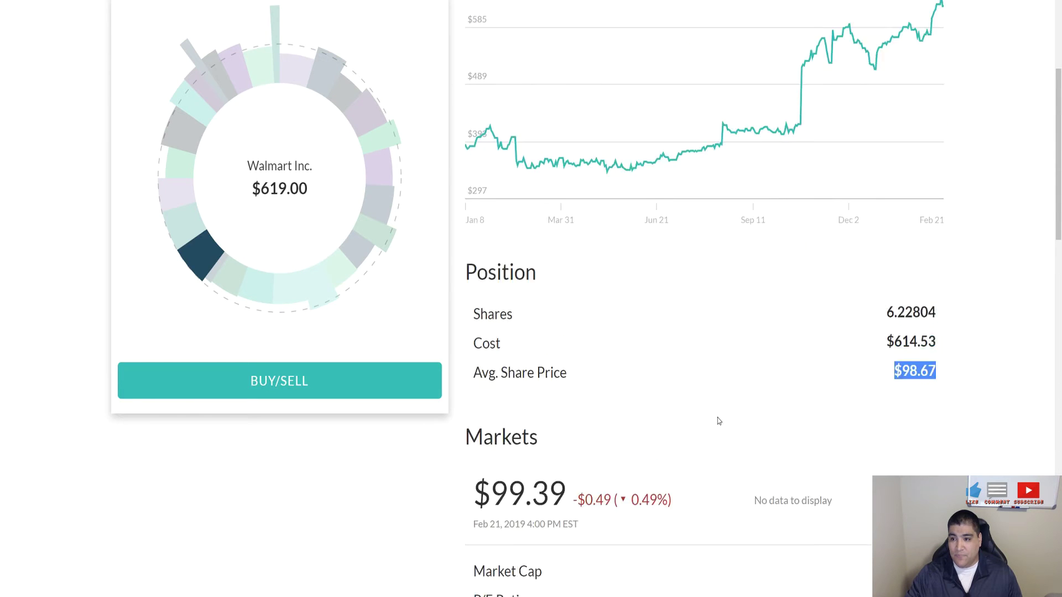
pyautogui.click(766, 150)
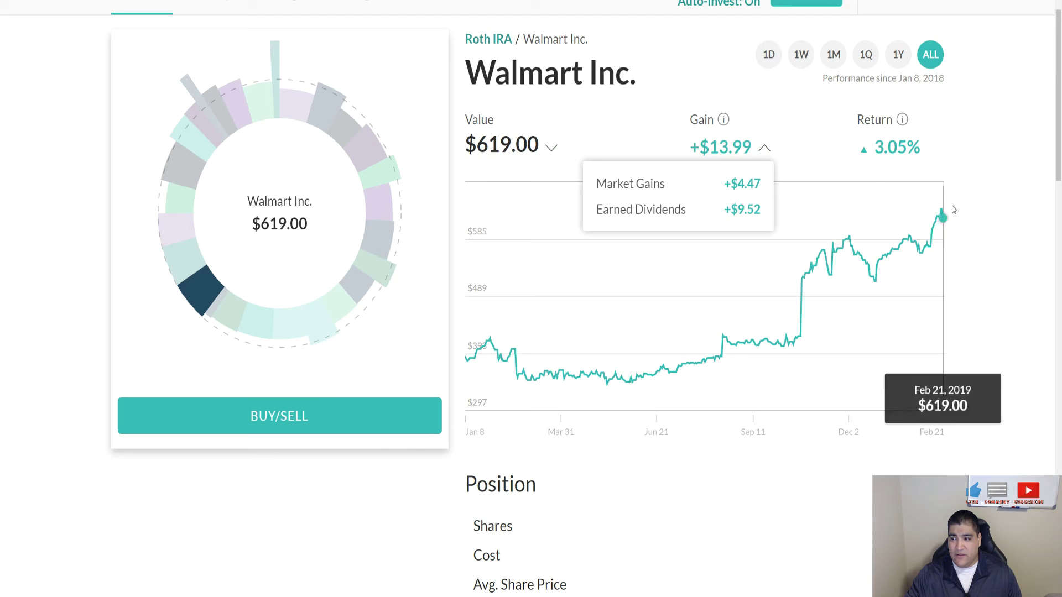
pyautogui.click(1001, 227)
pyautogui.scroll(-3, 1002, 246)
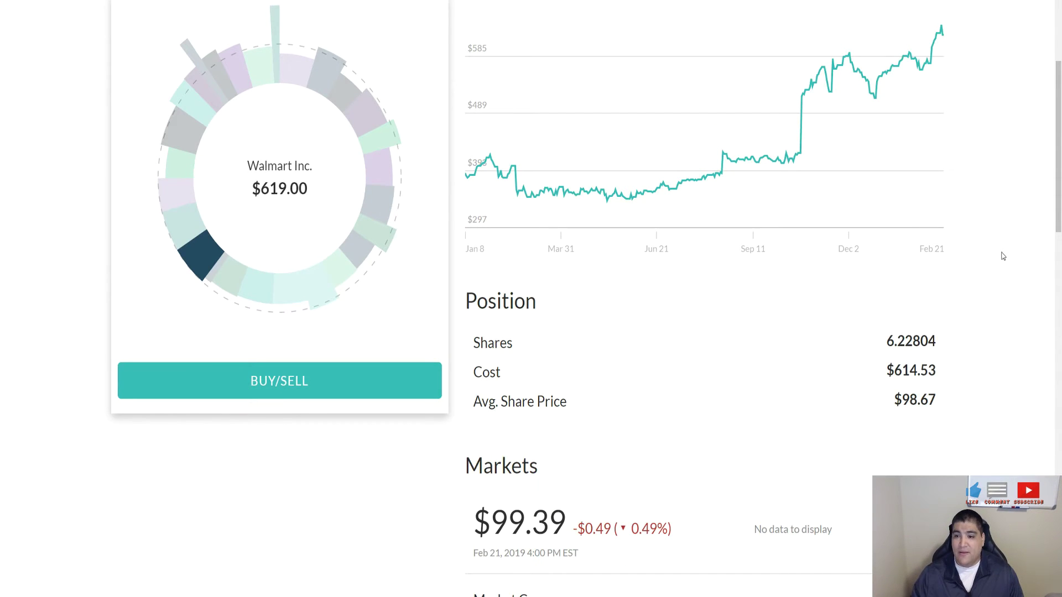
pyautogui.scroll(5, 652, 360)
# Step: Open ABM Industries from the Roth IRA slices and examine the earned dividends in its gain breakdown
pyautogui.click(145, 51)
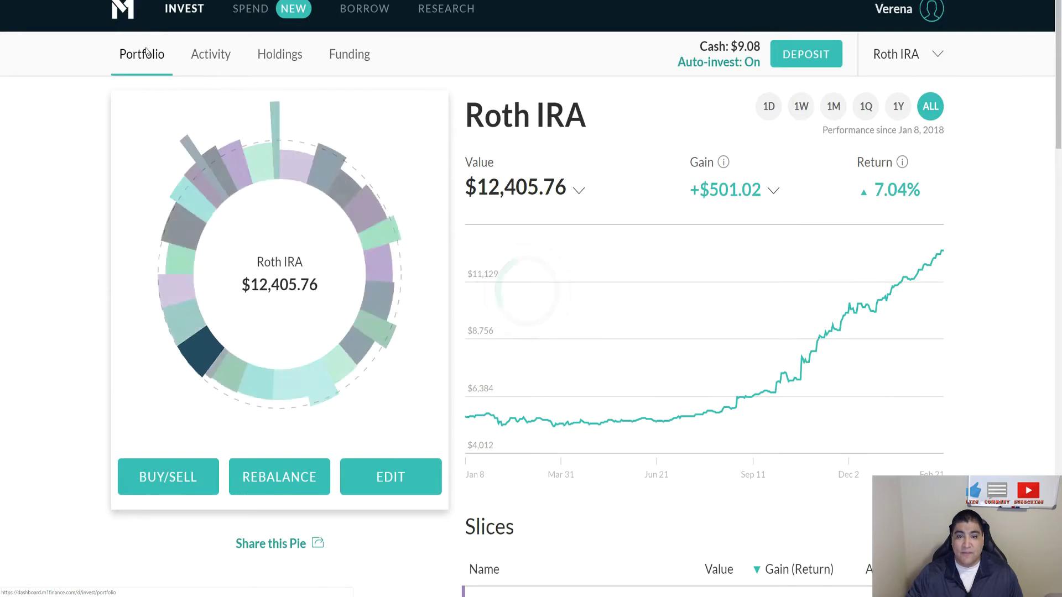
pyautogui.scroll(-4, 830, 331)
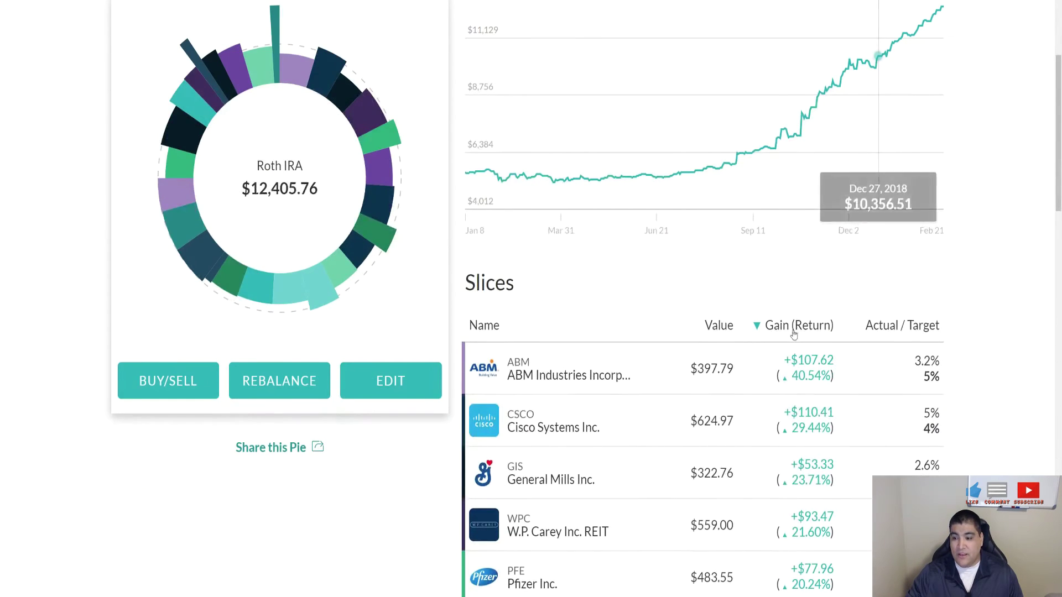
pyautogui.scroll(-8, 829, 331)
pyautogui.scroll(5, 752, 250)
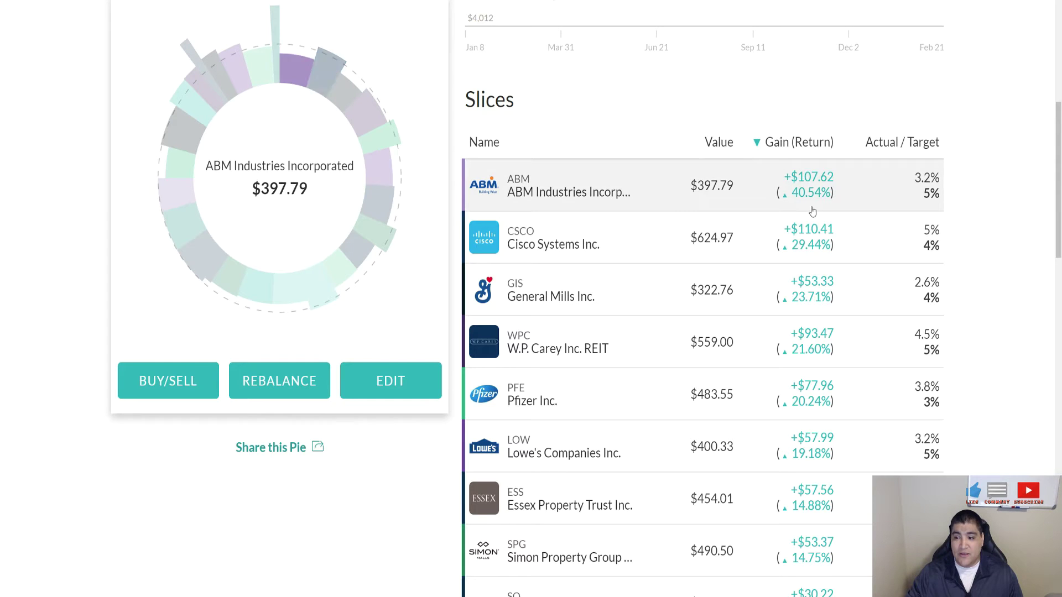
pyautogui.scroll(7, 786, 191)
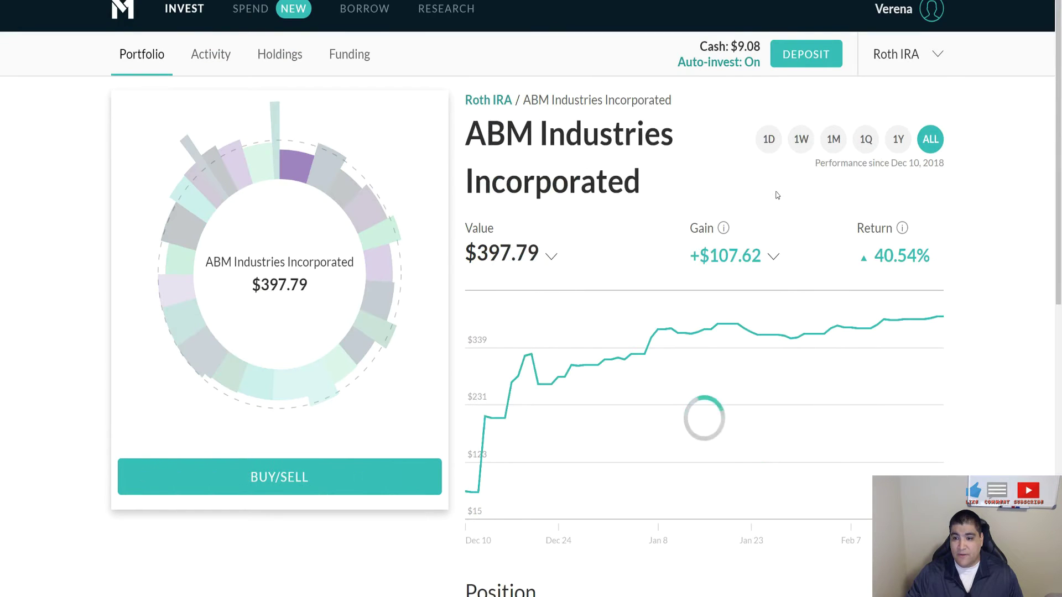
pyautogui.click(774, 256)
pyautogui.moveTo(735, 322); pyautogui.dragTo(780, 322)
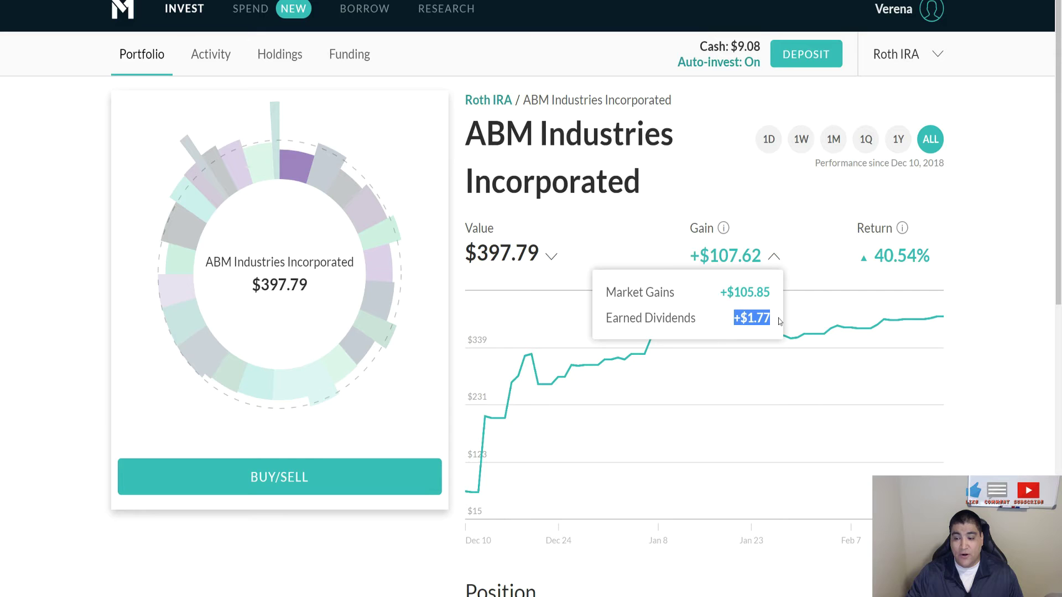
# Step: Read the Gain definition on the Roth IRA overview and open the account's holdings list to view unrealized gains
pyautogui.click(141, 53)
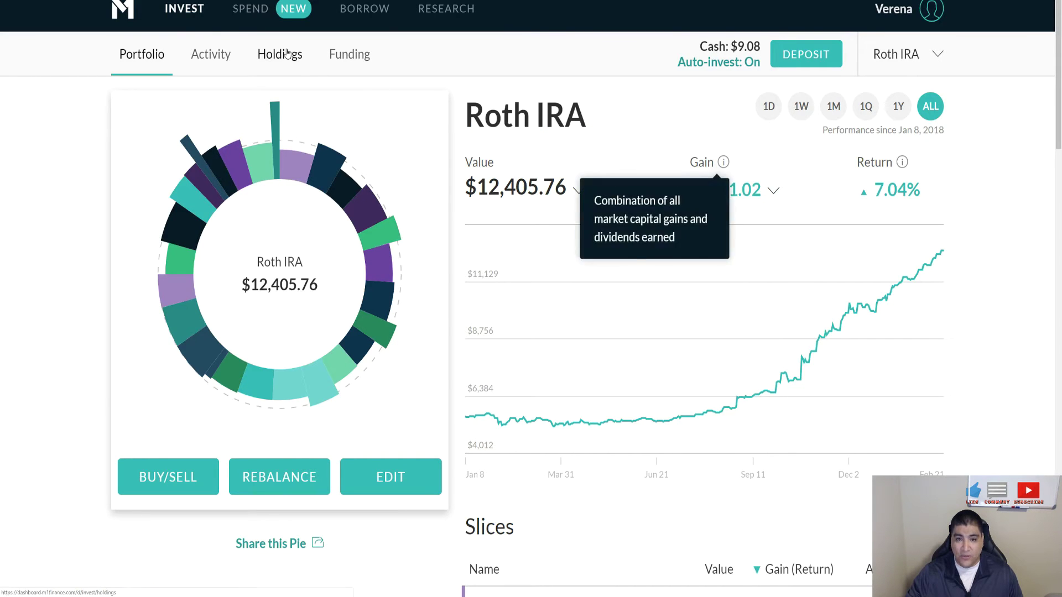
pyautogui.click(282, 53)
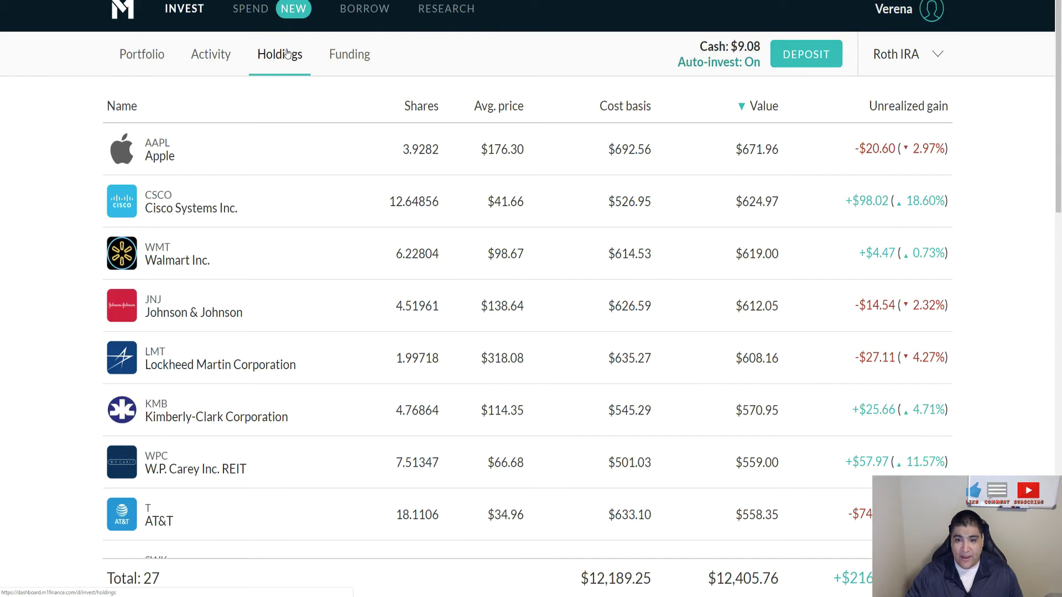
# Step: Sort the Roth IRA holdings by name and compare Johnson & Johnson's unrealized gain with its row in the Google Sheets tracker
pyautogui.click(244, 113)
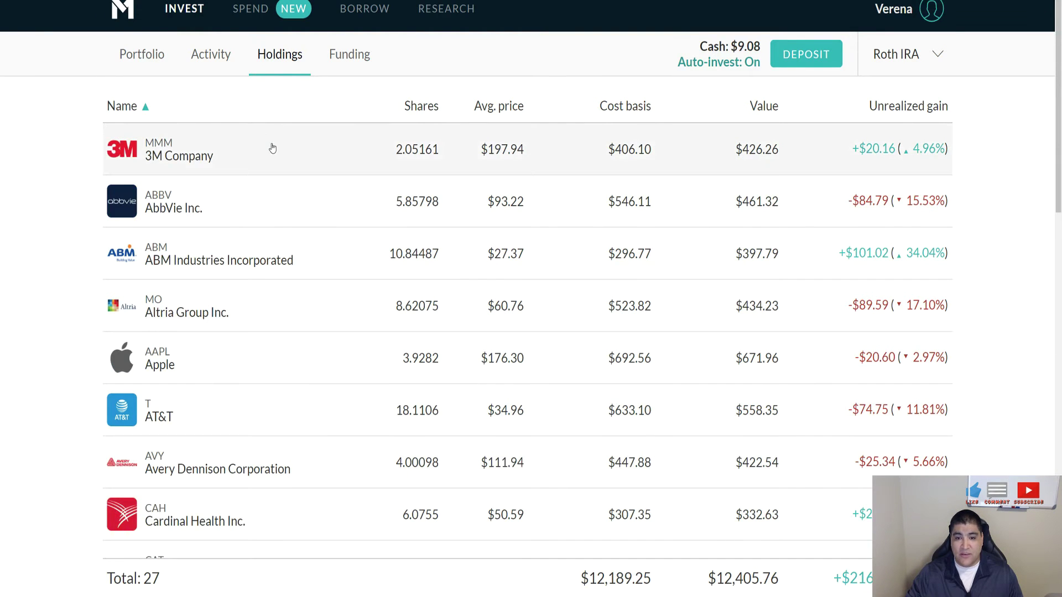
pyautogui.scroll(-11, 249, 265)
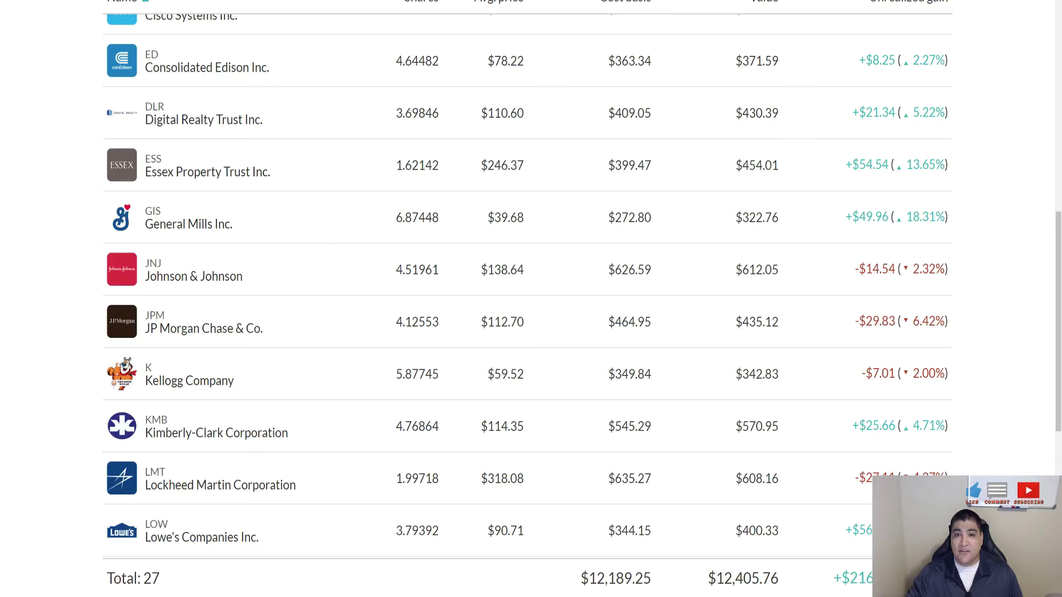
pyautogui.hotkey('ctrl', 'Tab')
pyautogui.scroll(-3, 75, 357)
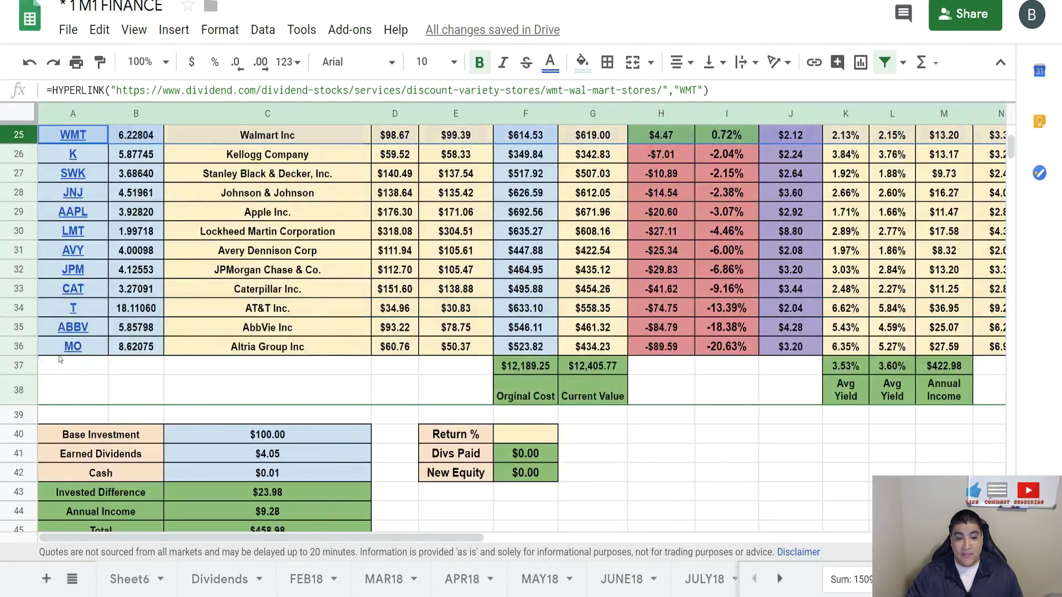
pyautogui.scroll(3, 56, 387)
pyautogui.click(72, 366)
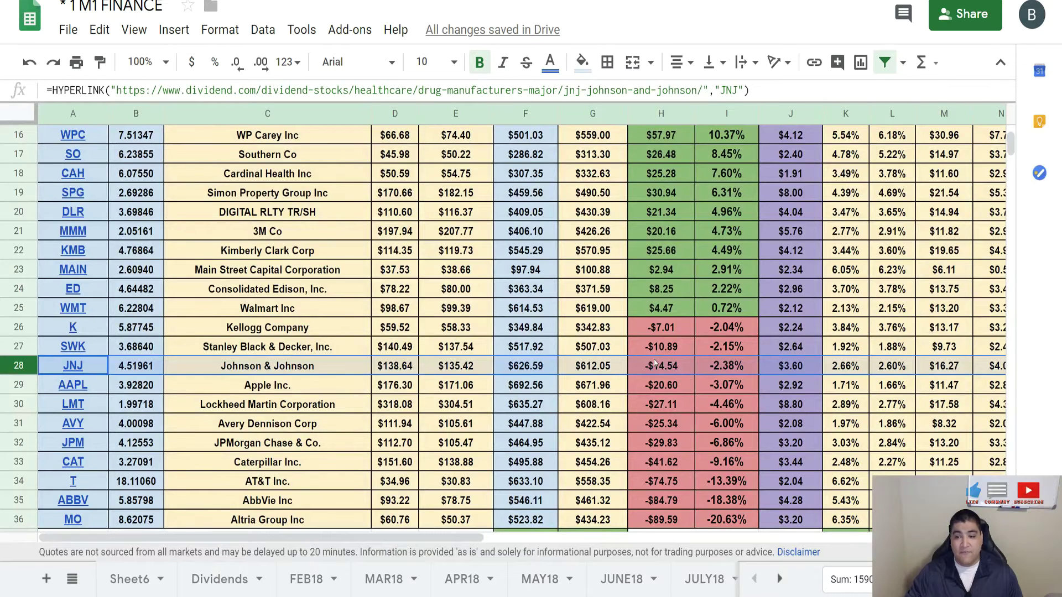
pyautogui.hotkey('ctrl', 'shift', 'Tab')
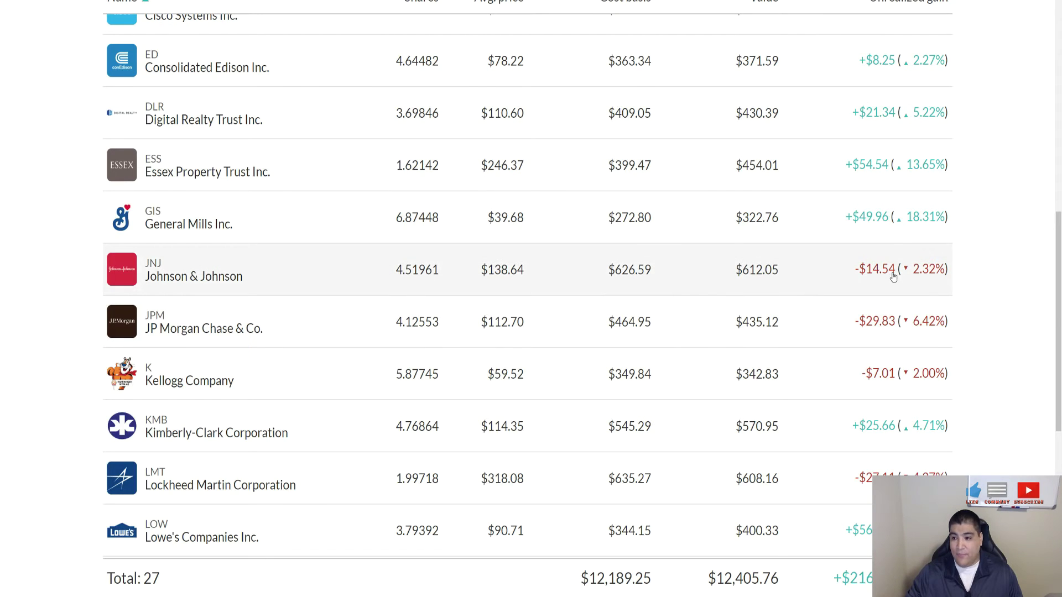
pyautogui.hotkey('ctrl', 'Tab')
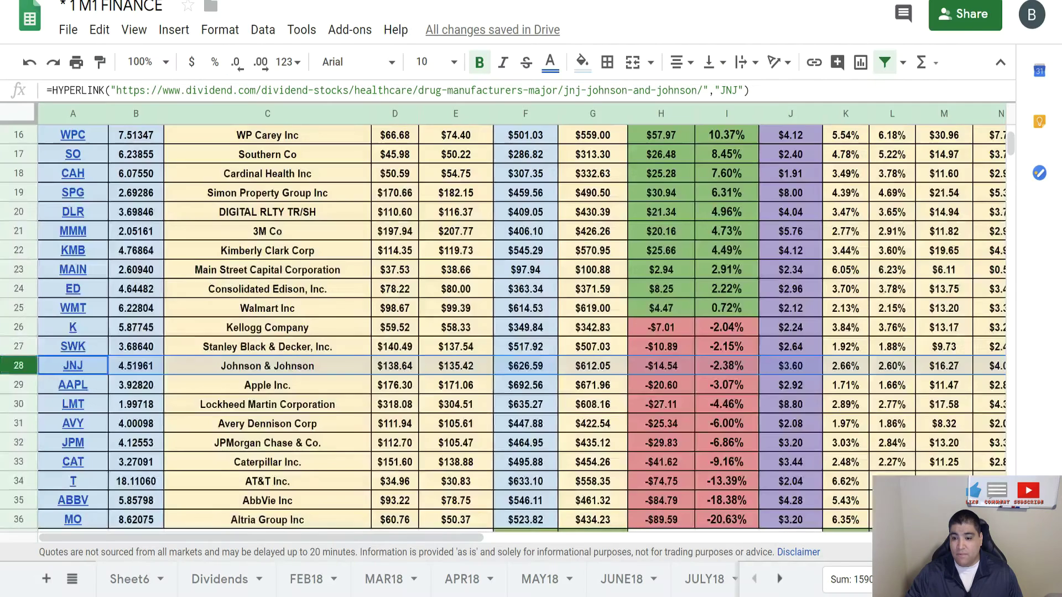
# Step: Inspect the percentage-change formulas for Johnson & Johnson, Consolidated Edison and Walmart in the tracker
pyautogui.click(722, 372)
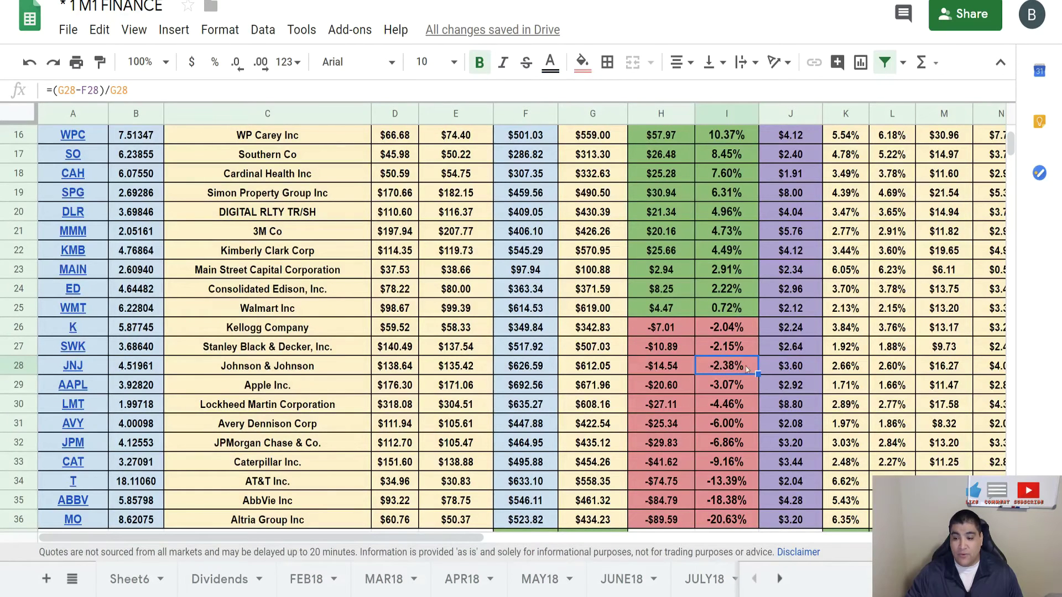
pyautogui.moveTo(45, 90); pyautogui.dragTo(153, 111)
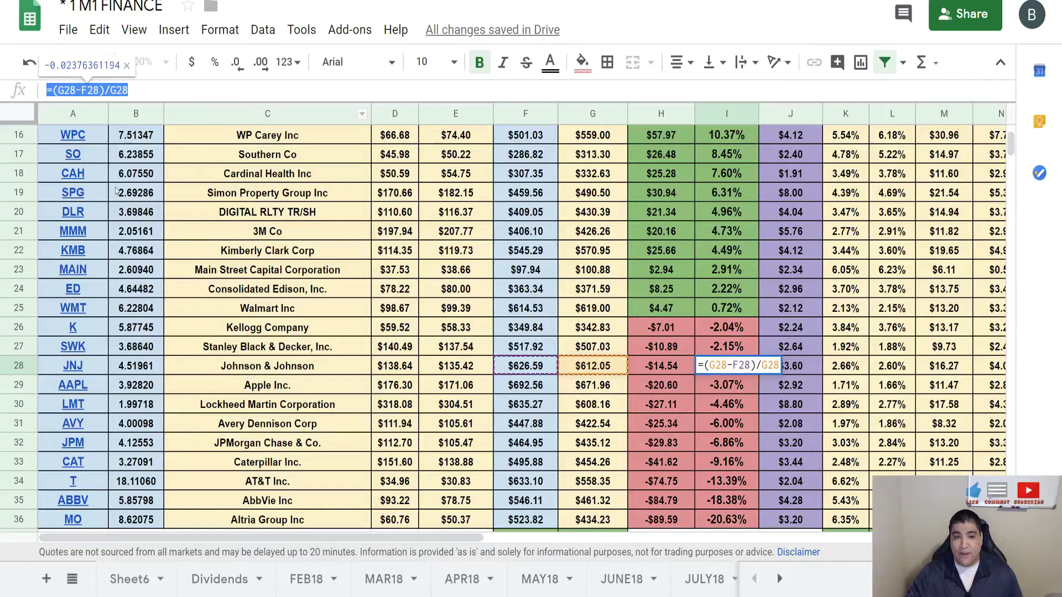
pyautogui.click(726, 289)
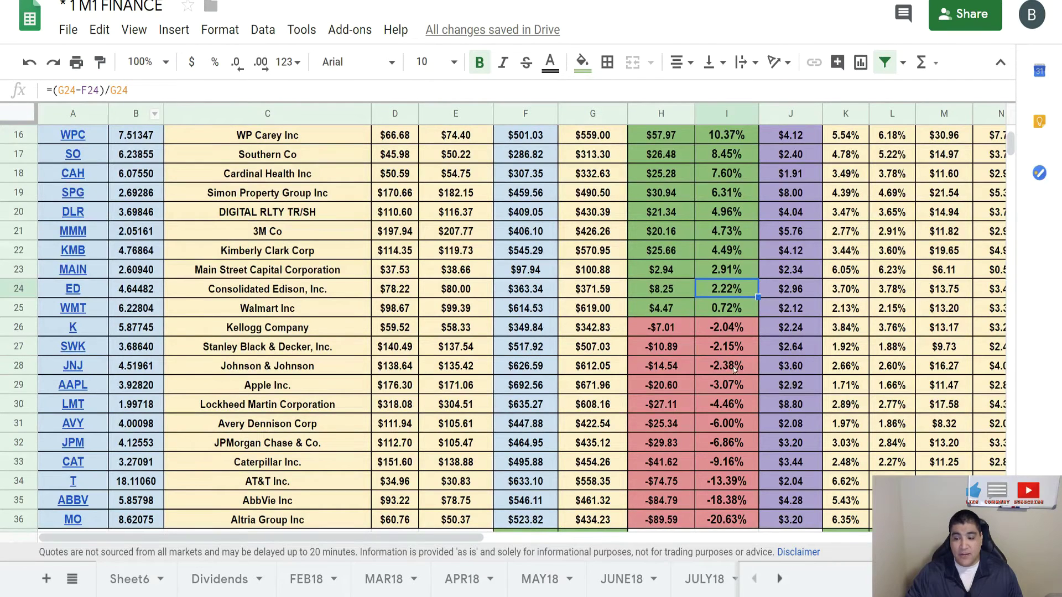
pyautogui.click(729, 310)
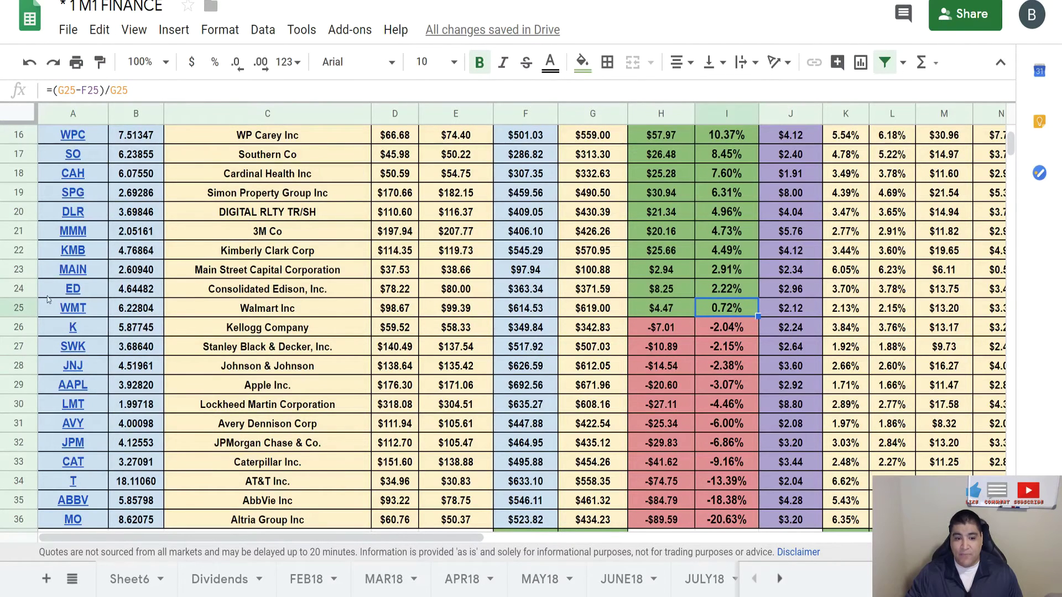
# Step: Select the tracker's Walmart row and compare it with Walmart's unrealized gain in the M1 Finance holdings list
pyautogui.click(22, 308)
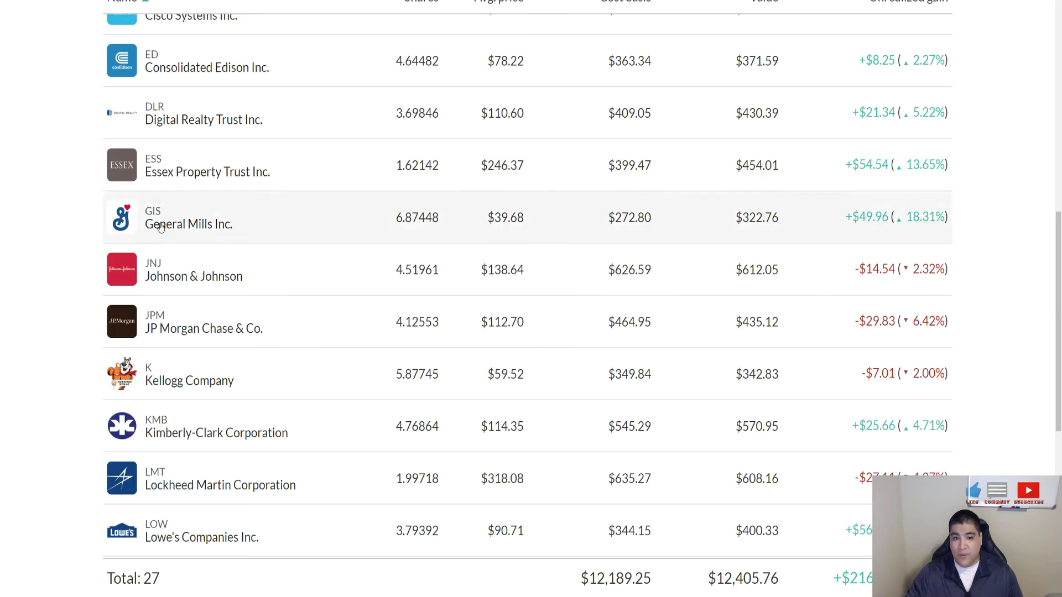
pyautogui.scroll(-8, 224, 478)
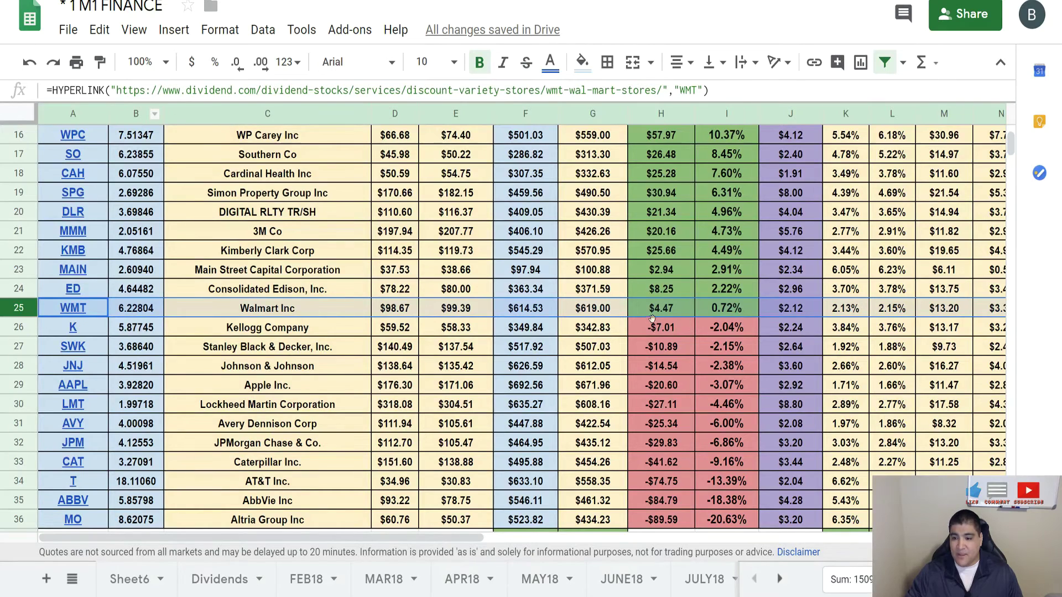
pyautogui.hotkey('ctrl', 'Tab')
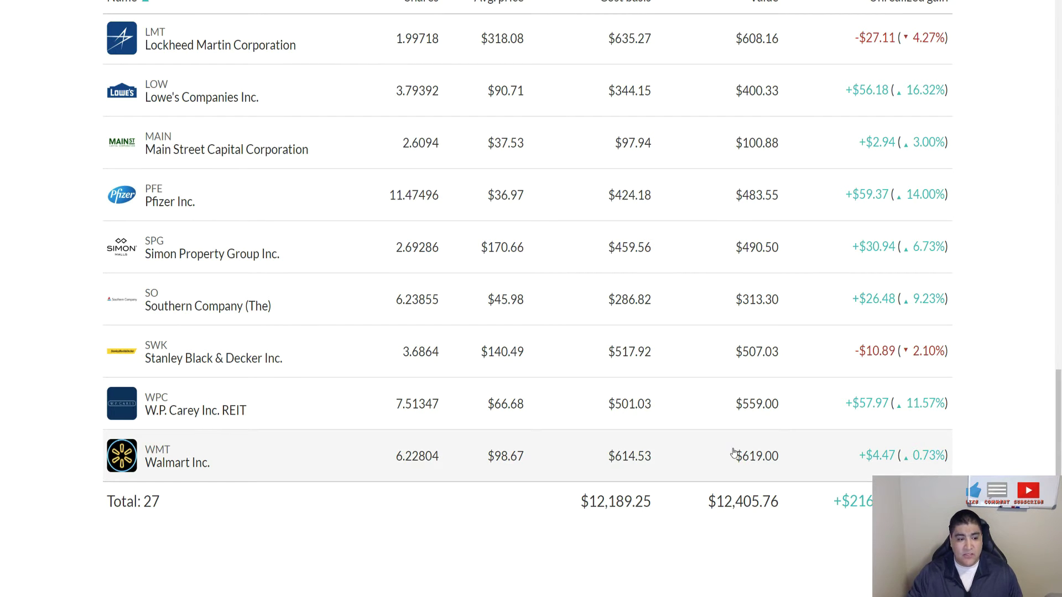
pyautogui.scroll(15, 584, 390)
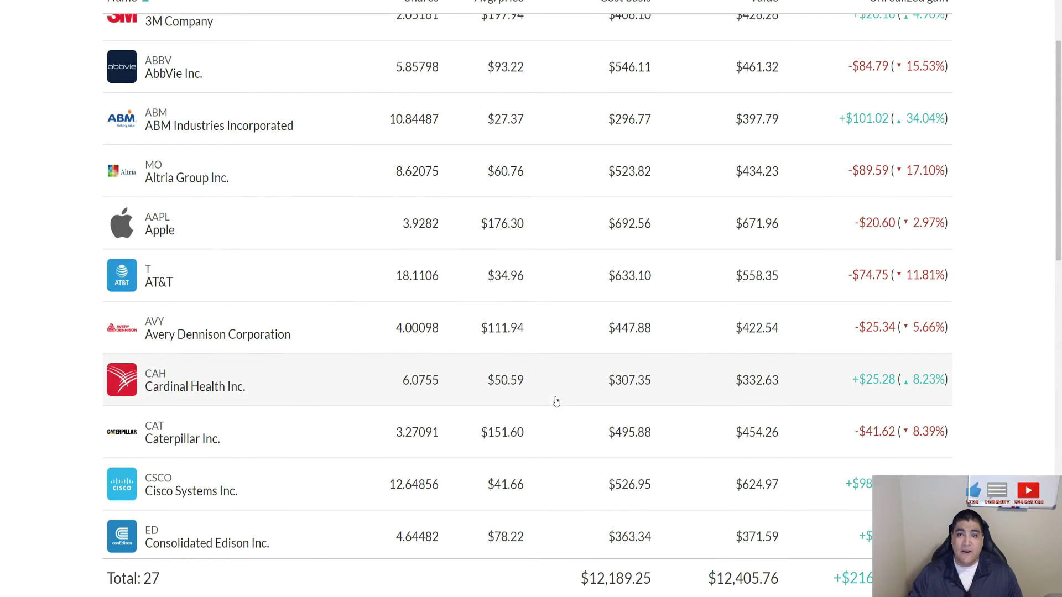
pyautogui.scroll(3, 232, 205)
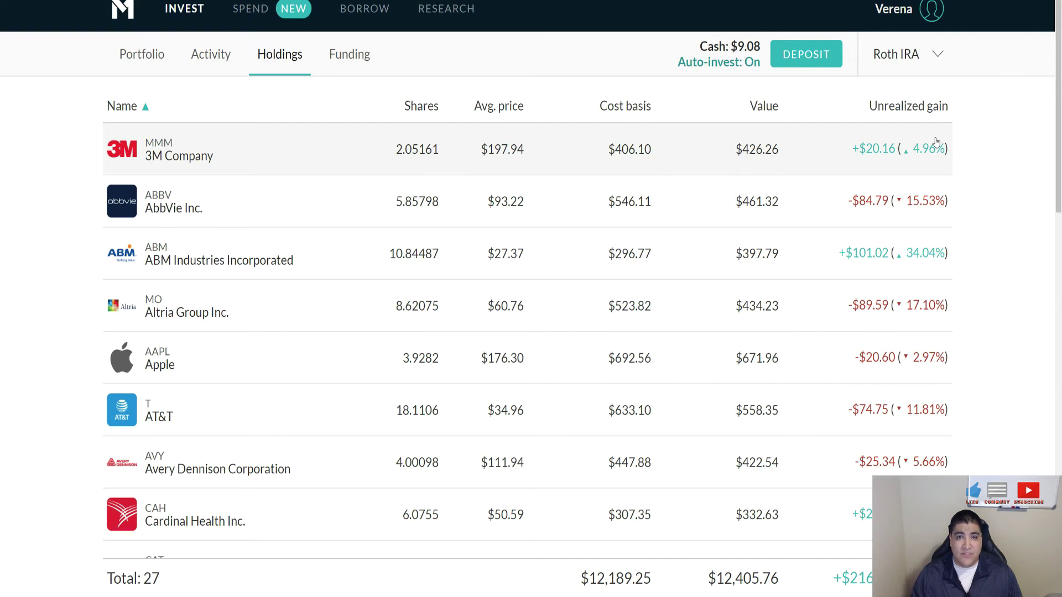
# Step: Return to the Google Sheets tracker and zoom out to view the account summary and more of the Retirement table
pyautogui.hotkey('ctrl', 'Tab')
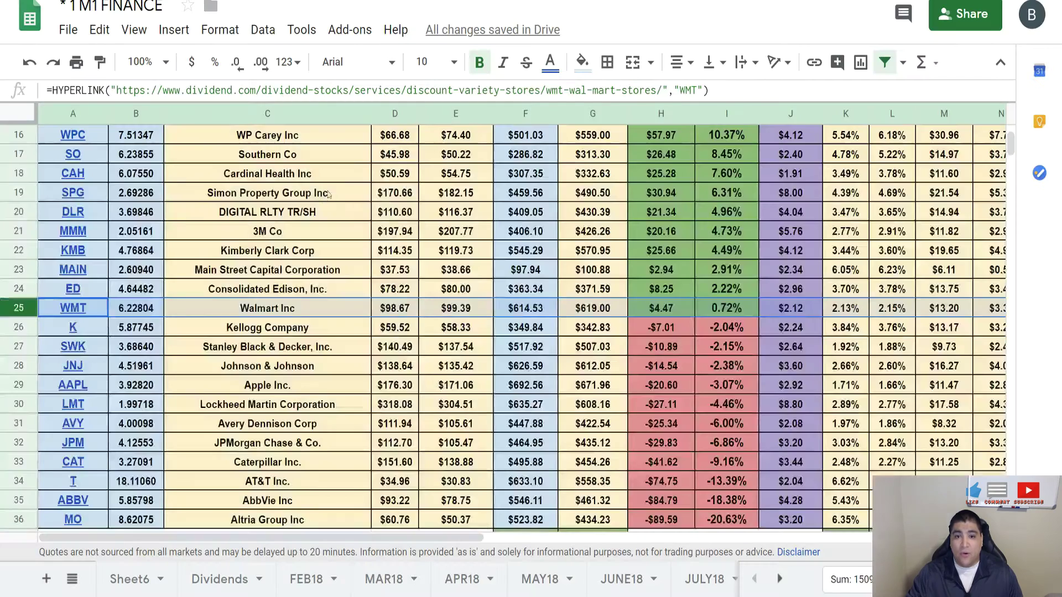
pyautogui.scroll(5, 522, 329)
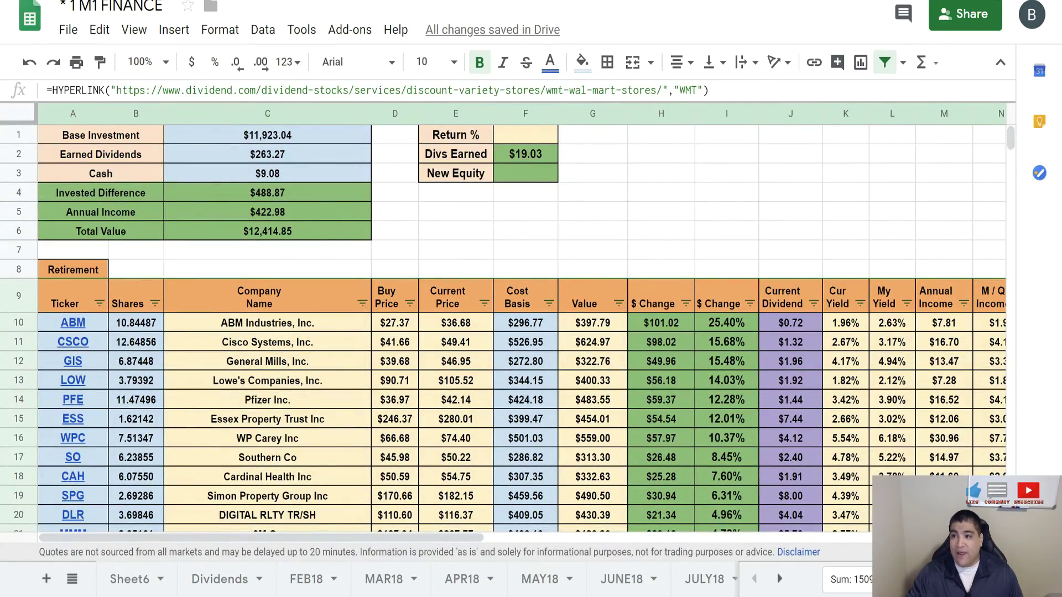
pyautogui.hotkey('ctrl', '-')
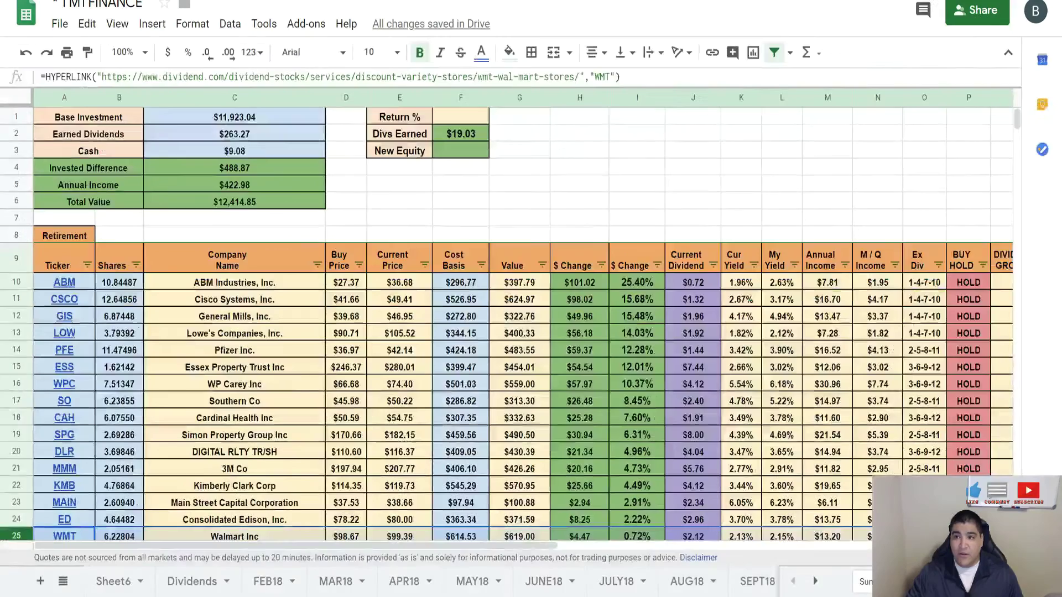
pyautogui.hotkey('ctrl', '-')
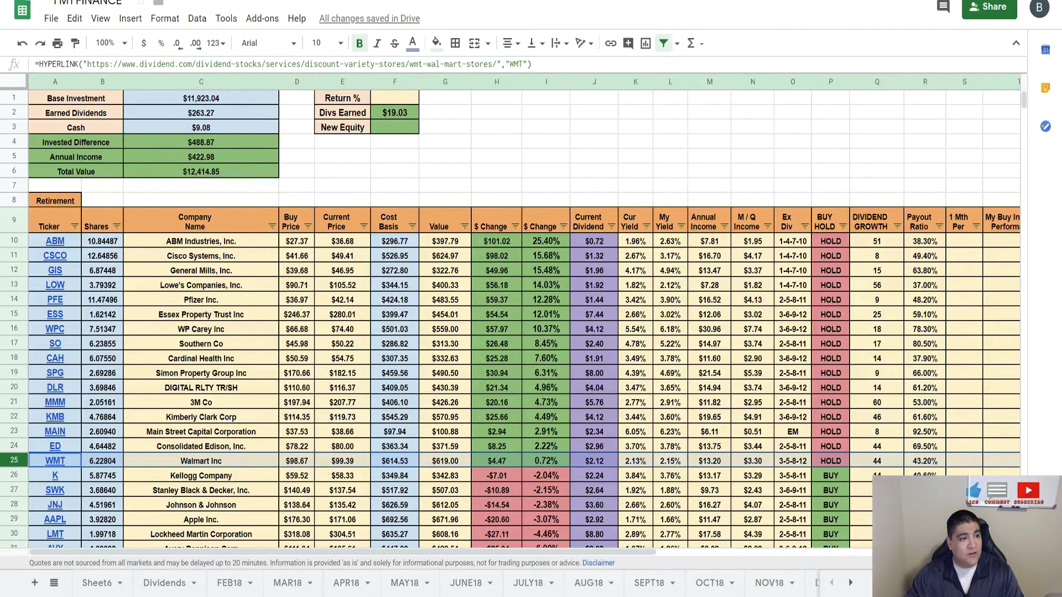
# Step: Switch to the Financial Investor website, open the Free Stock Portfolio Spreadsheet page from Digital Products, and review its copy instructions and request form
pyautogui.moveTo(0, 1); pyautogui.dragTo(367, 0)
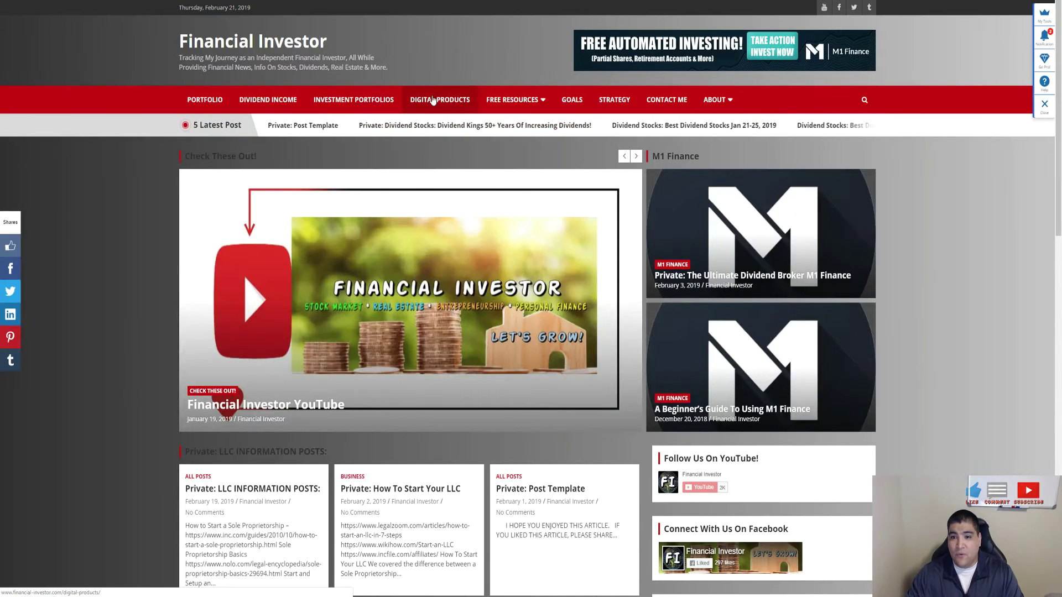
pyautogui.click(456, 101)
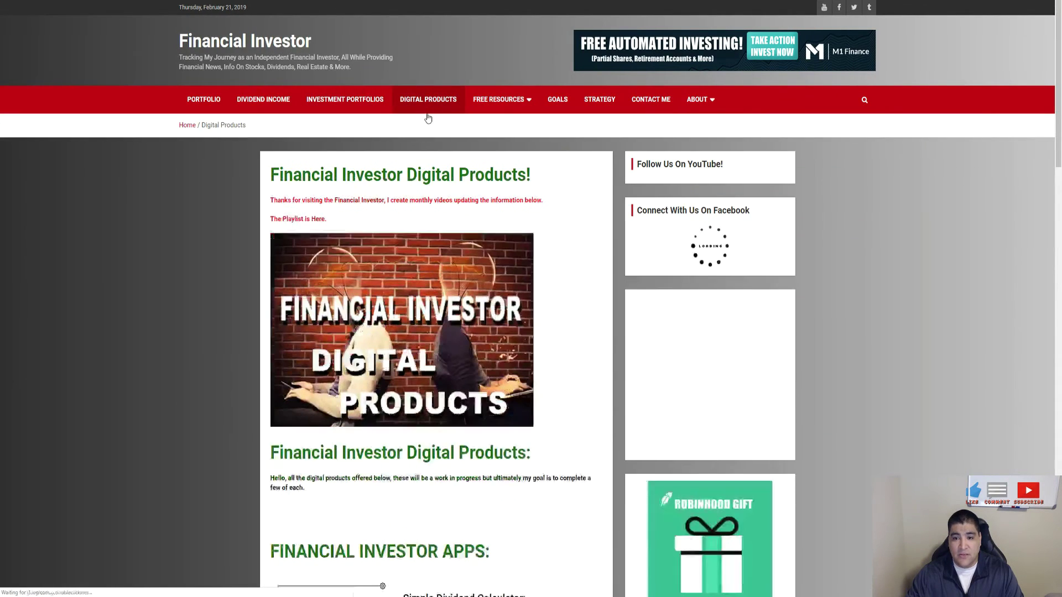
pyautogui.scroll(-10, 169, 287)
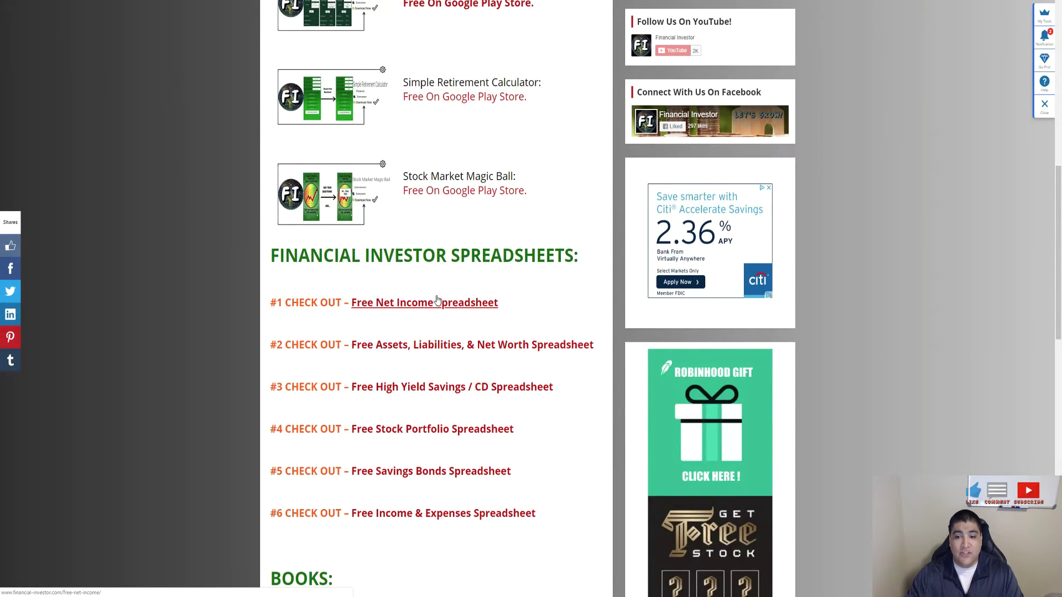
pyautogui.scroll(-1, 437, 300)
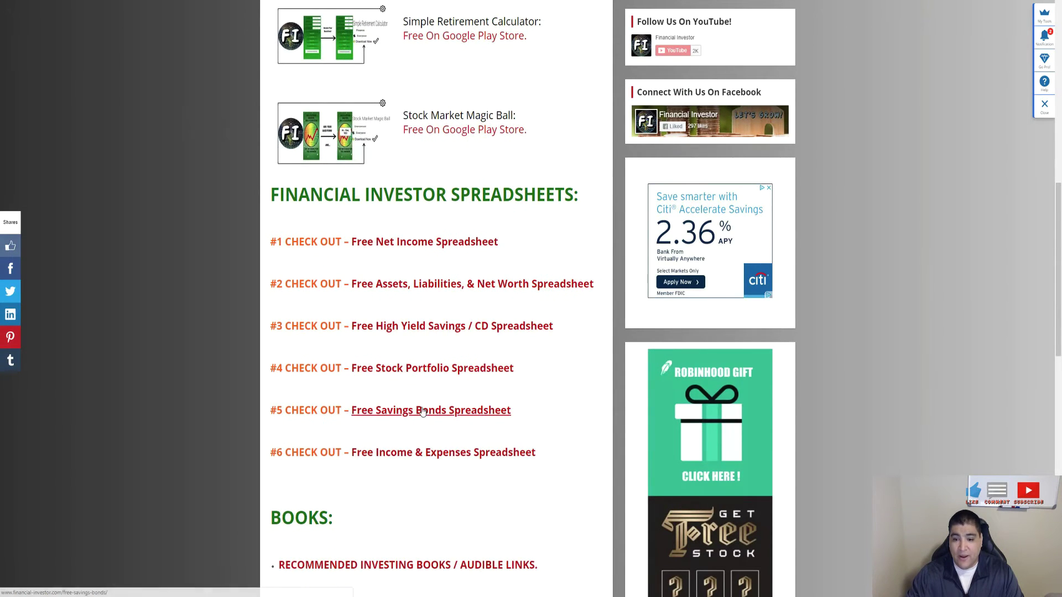
pyautogui.click(419, 374)
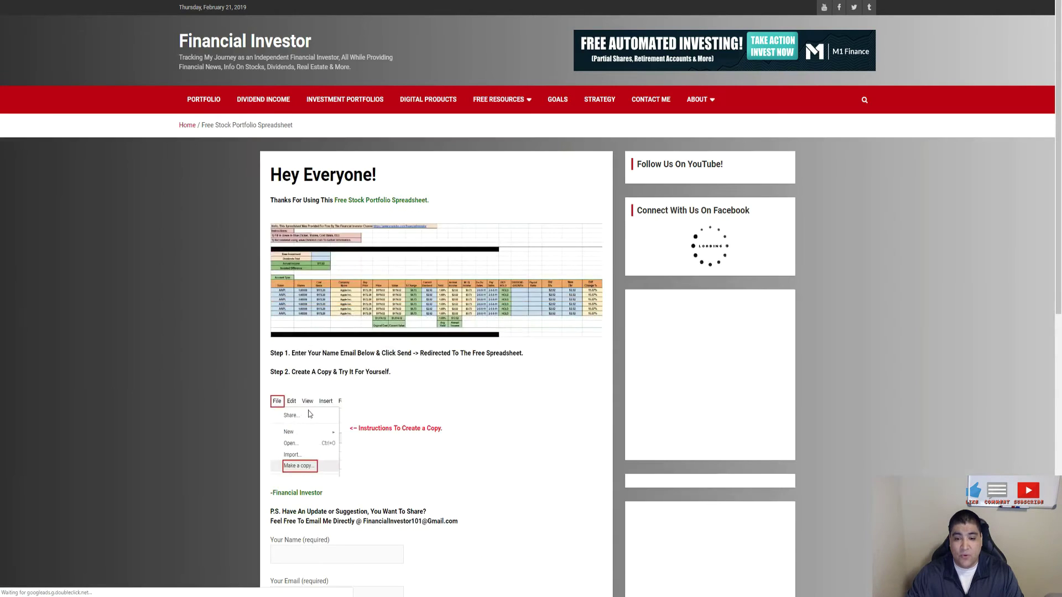
pyautogui.scroll(-4, 340, 508)
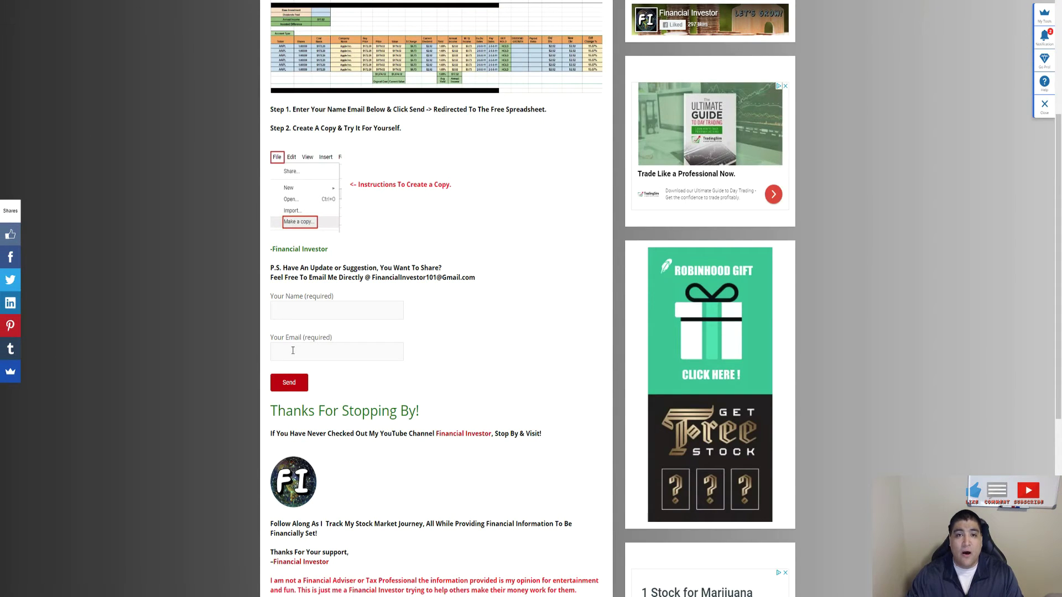
pyautogui.scroll(4, 345, 342)
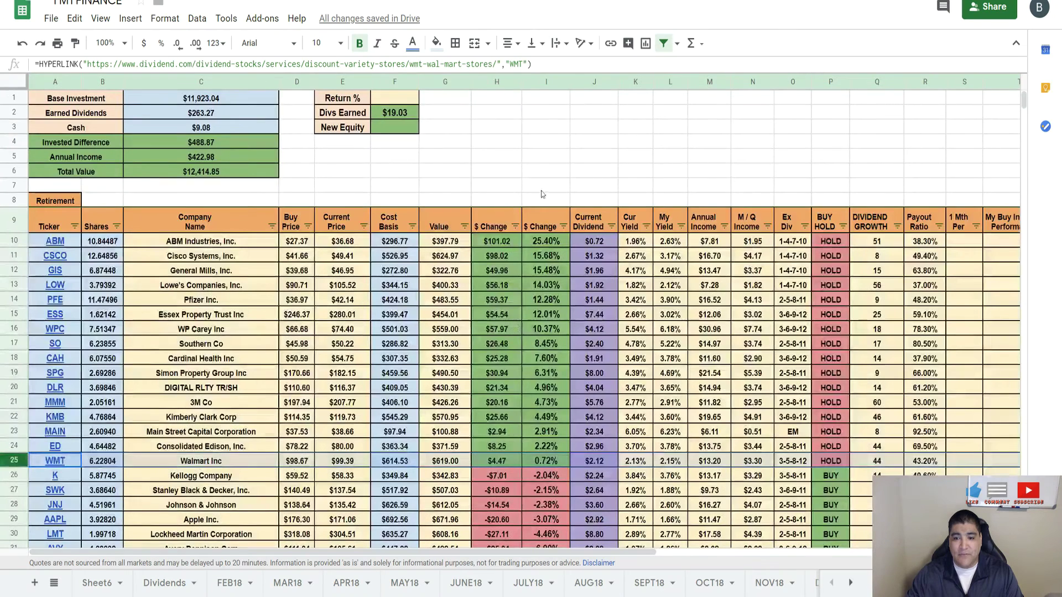
# Step: Look over the tracker's holdings and revisit the Free Stock Portfolio Spreadsheet page on the Financial Investor website
pyautogui.scroll(-1, 542, 194)
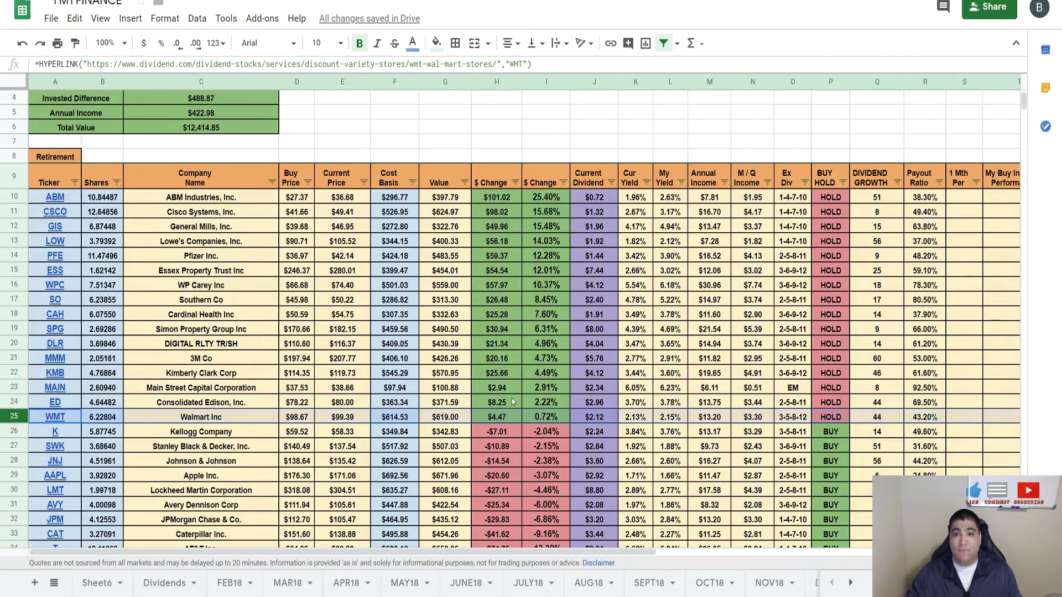
pyautogui.scroll(2, 512, 398)
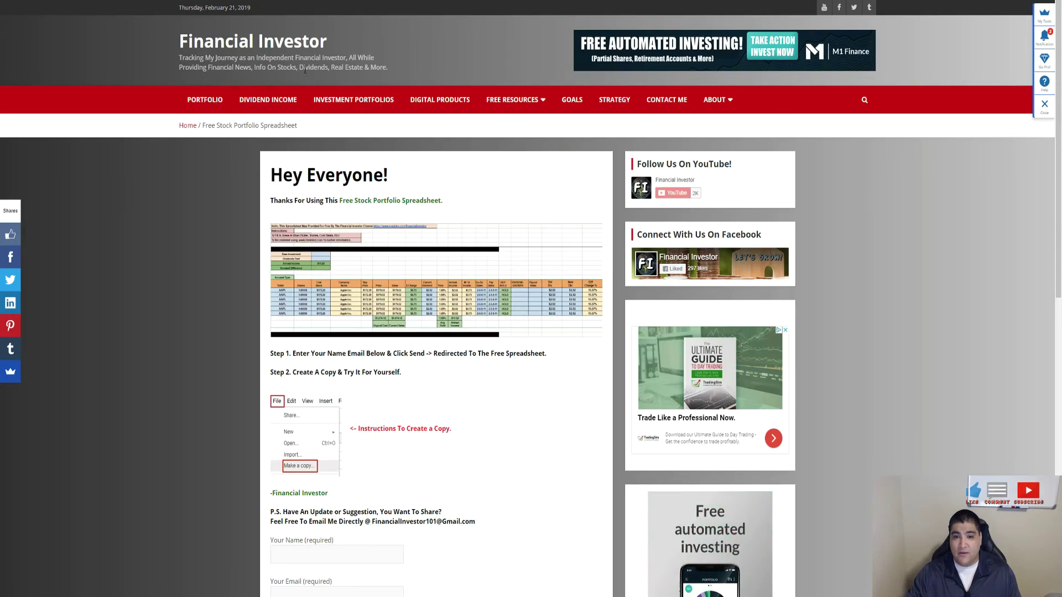
pyautogui.scroll(-6, 332, 332)
pyautogui.scroll(4, 346, 410)
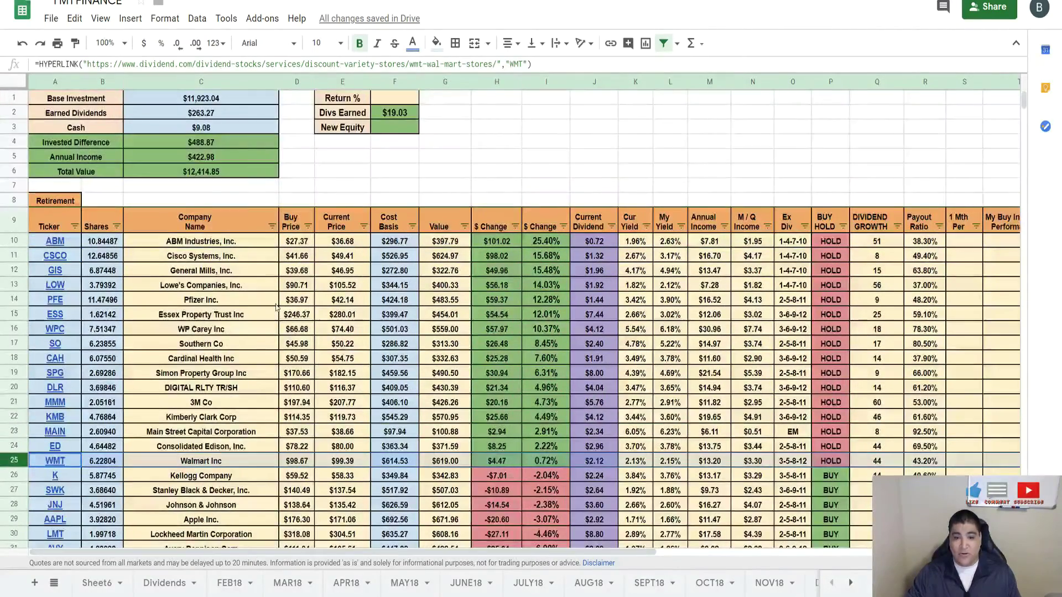
# Step: Examine the tracker's buy/hold, dividend growth, payout ratio and dividend history columns, selecting the dividend growth cells from Kellogg through AT&T
pyautogui.scroll(-3, 276, 307)
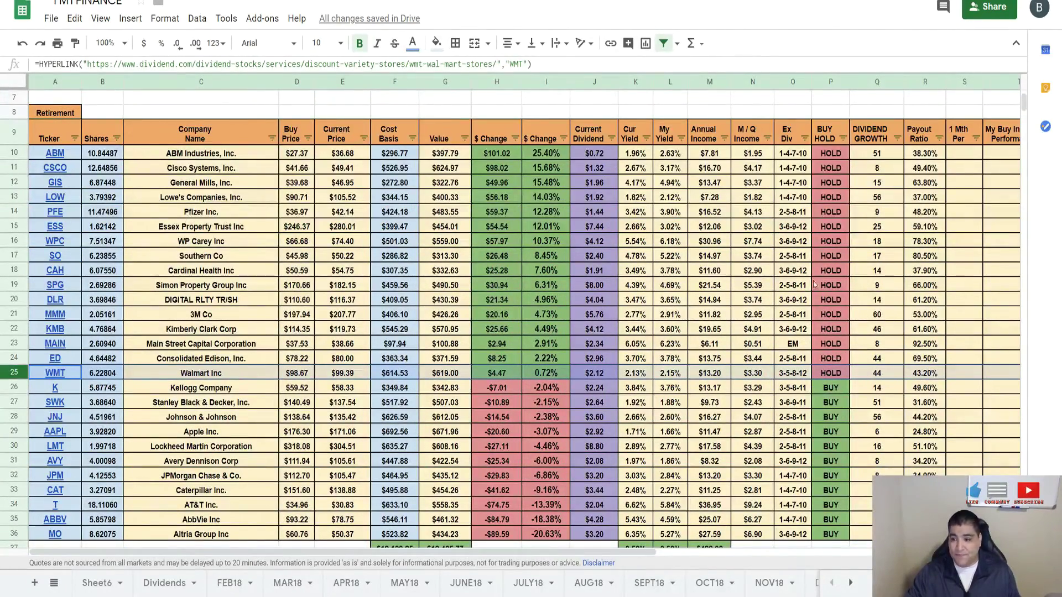
pyautogui.hscroll(2, 681, 175)
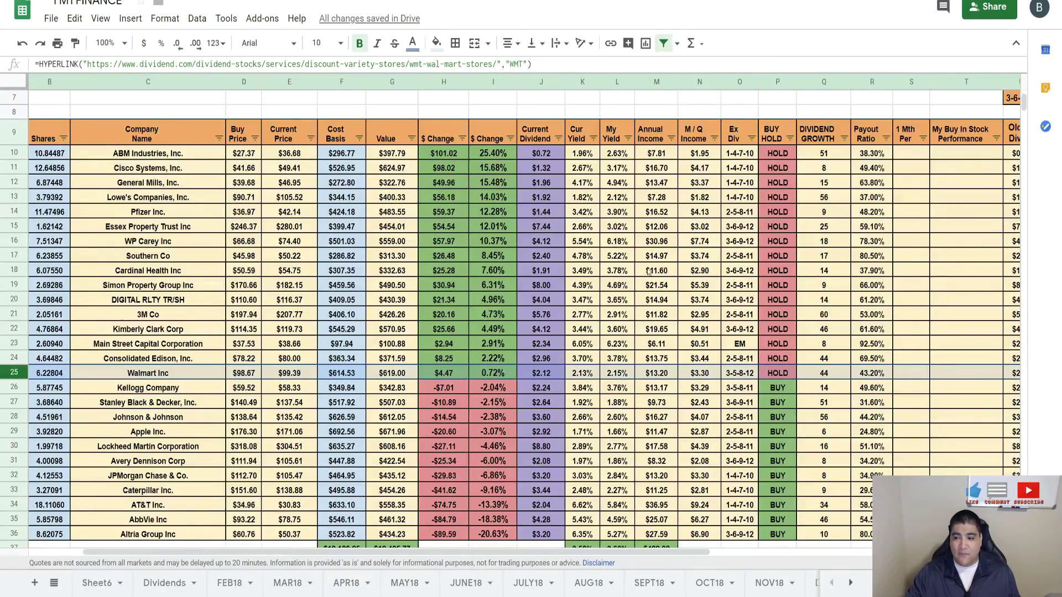
pyautogui.scroll(-2, 649, 271)
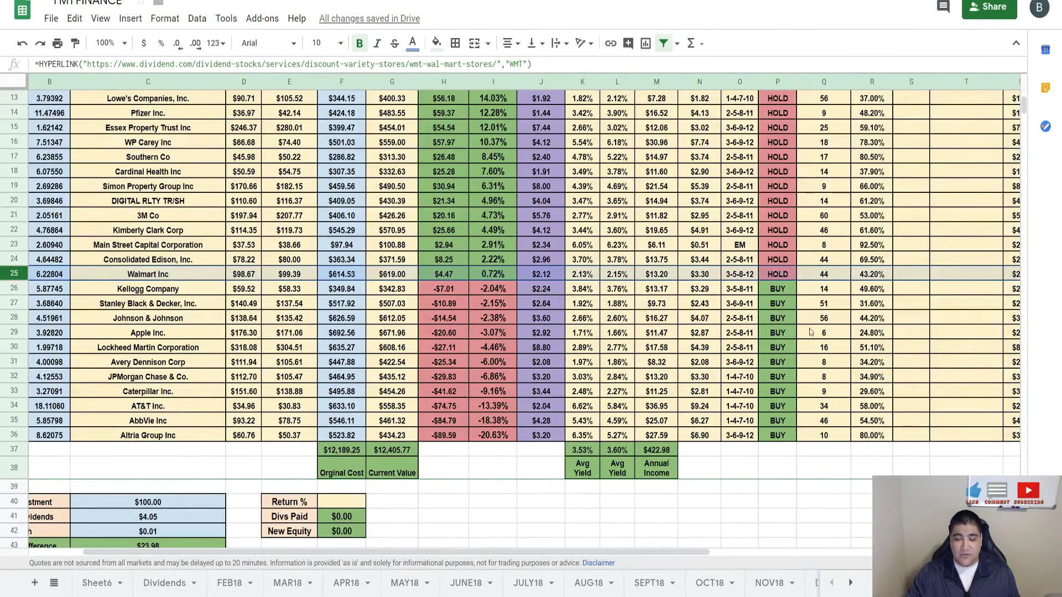
pyautogui.click(823, 290)
pyautogui.scroll(3, 837, 437)
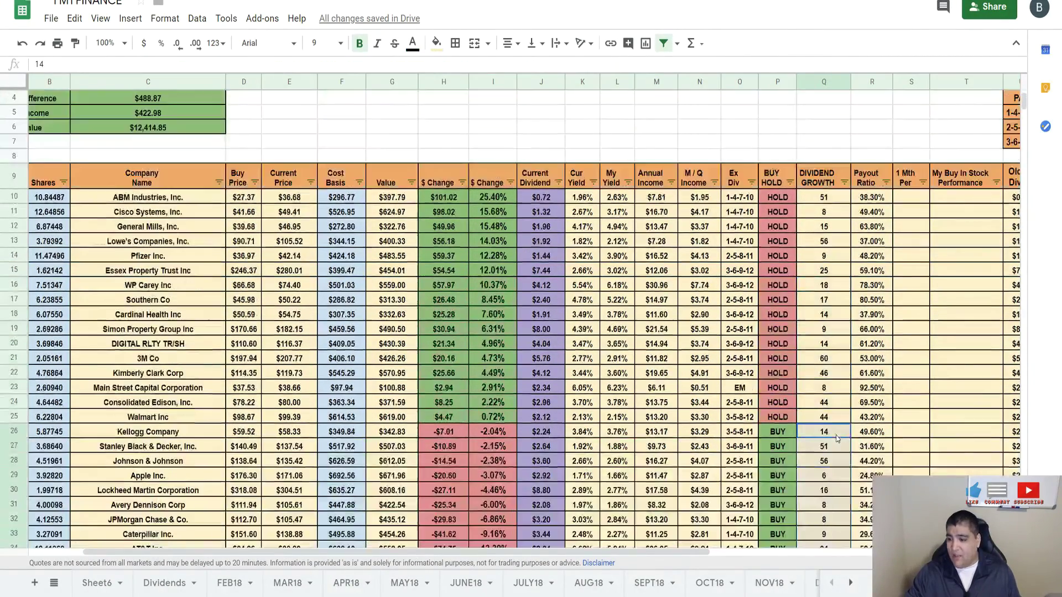
pyautogui.scroll(-2, 854, 300)
pyautogui.scroll(1, 853, 299)
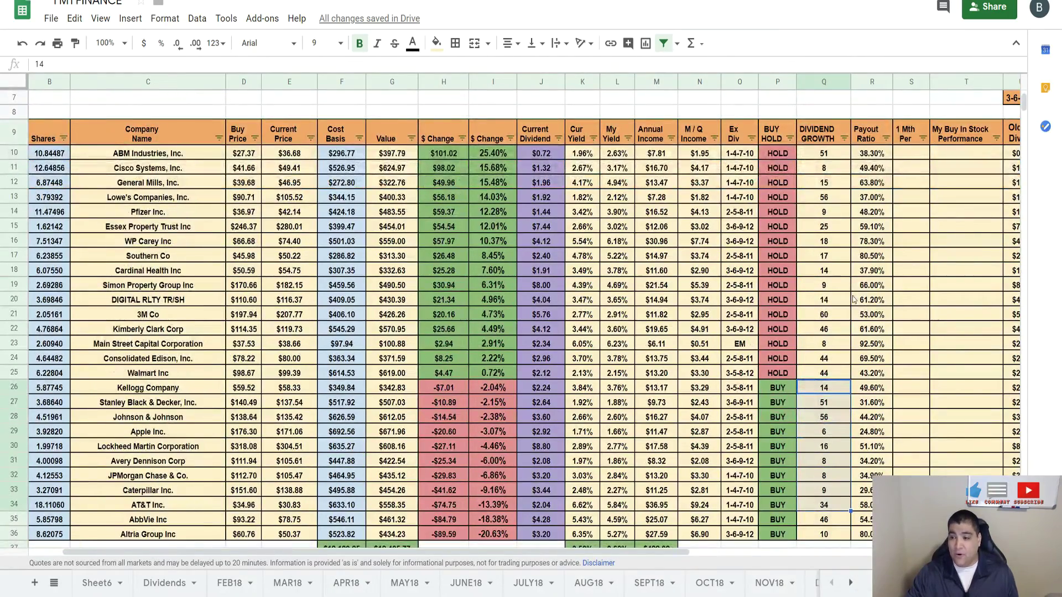
pyautogui.moveTo(684, 557); pyautogui.dragTo(903, 557)
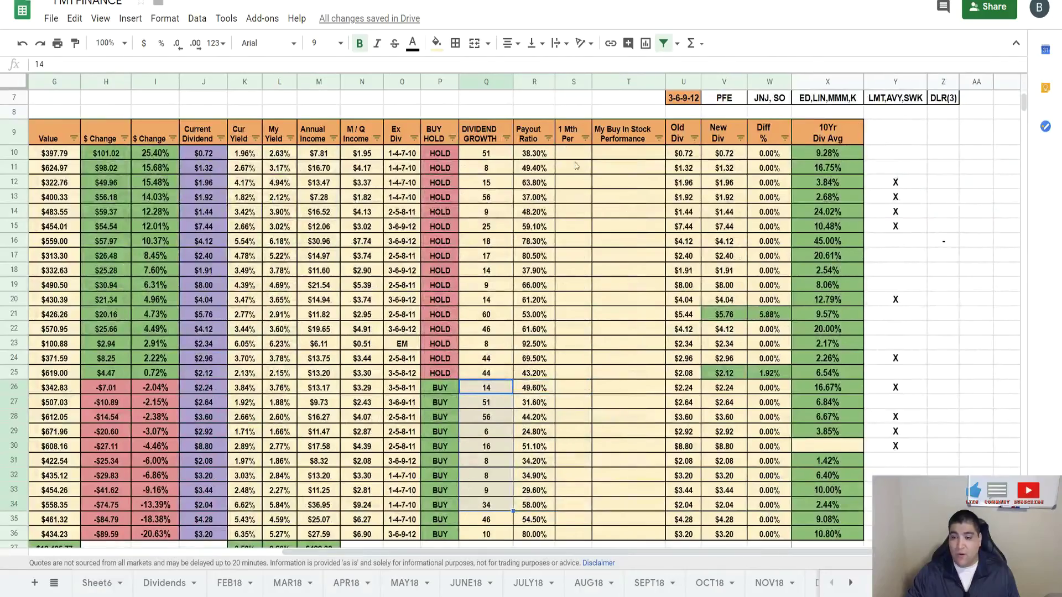
# Step: Examine the tracker's dividend payment schedule and old, new and 10-year average dividend columns, highlighting the entire 3M row
pyautogui.scroll(-2, 576, 166)
pyautogui.scroll(4, 614, 207)
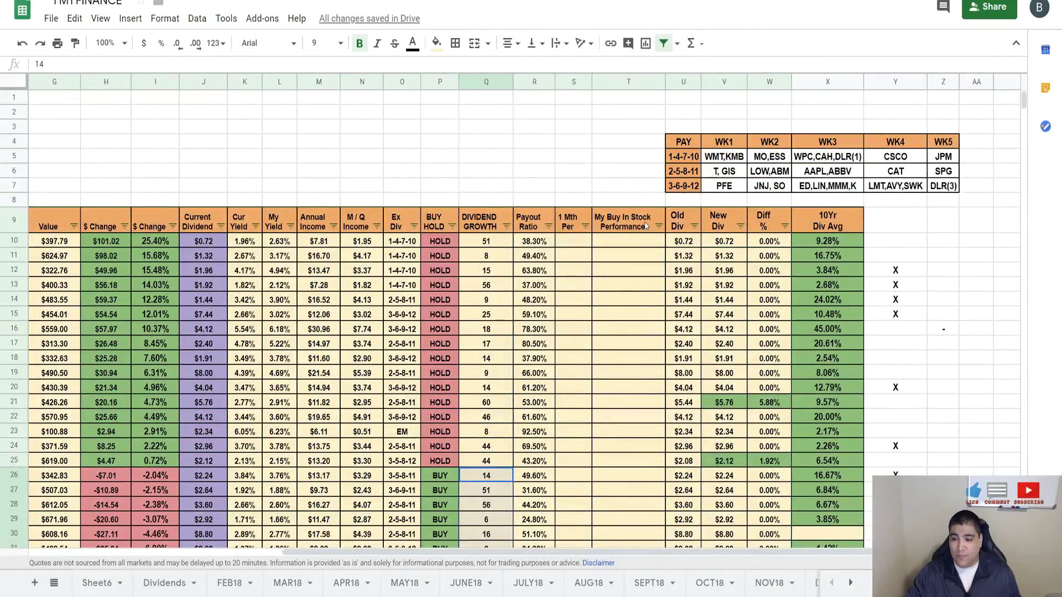
pyautogui.scroll(-2, 686, 241)
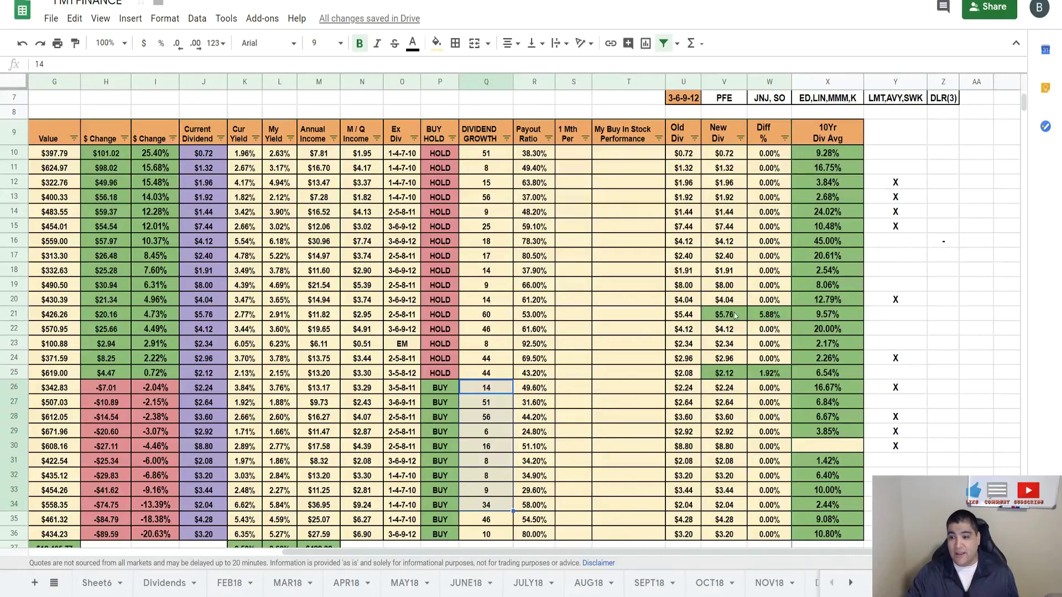
pyautogui.click(33, 316)
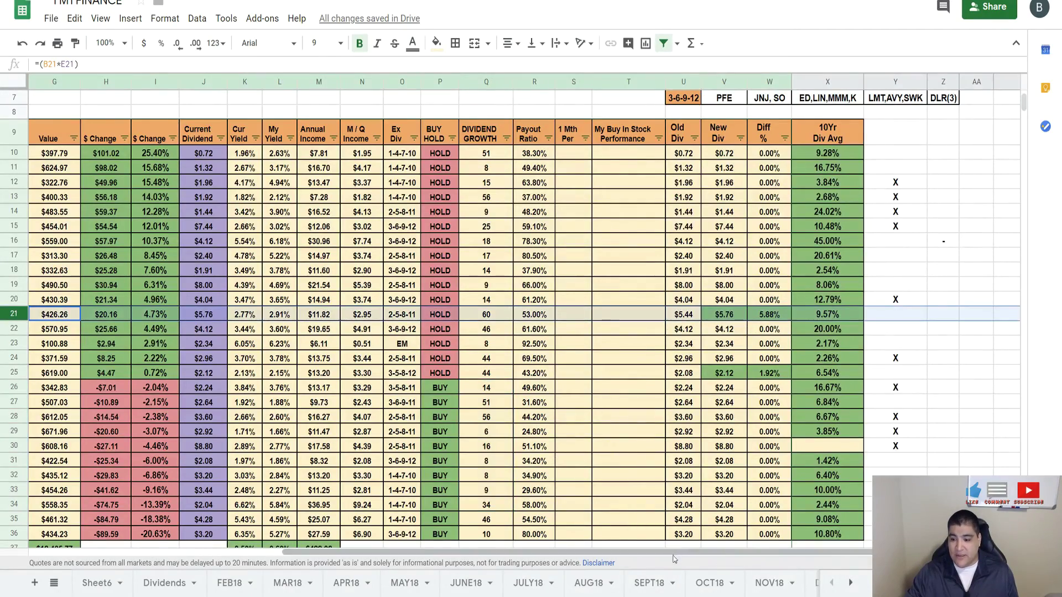
pyautogui.moveTo(676, 553); pyautogui.dragTo(761, 548)
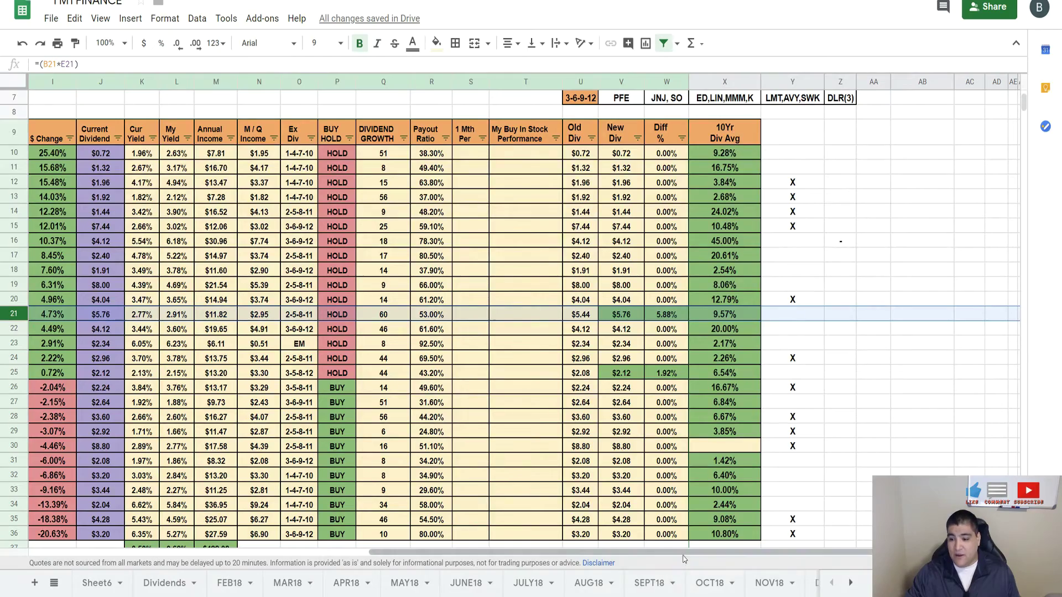
pyautogui.moveTo(620, 552); pyautogui.dragTo(388, 552)
# Step: Open Sheet6 and look through its yearly dividend growth projections starting from 2018
pyautogui.click(97, 583)
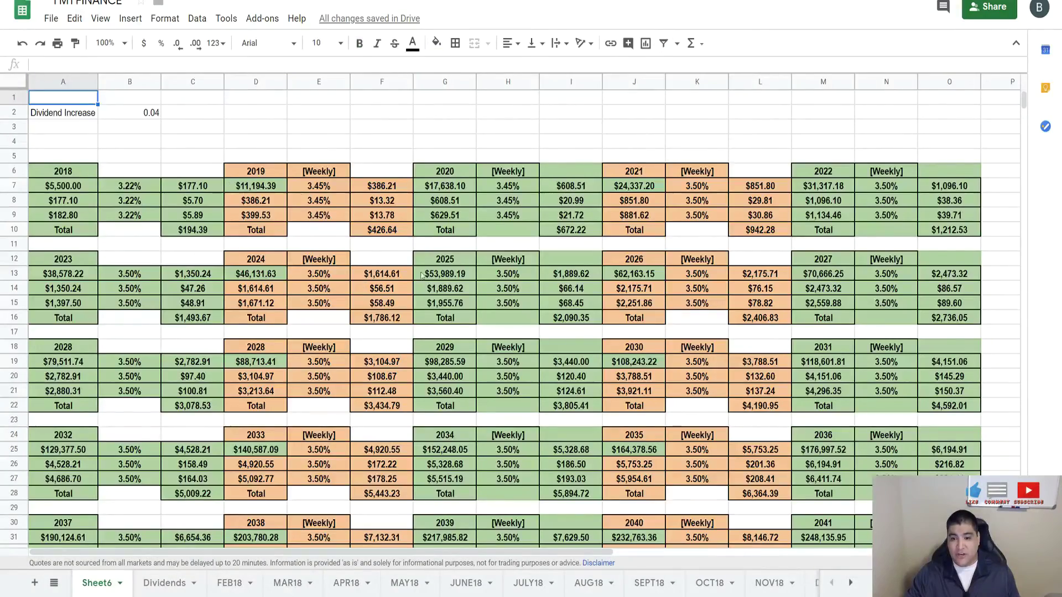
pyautogui.scroll(-3, 243, 308)
pyautogui.scroll(2, 243, 309)
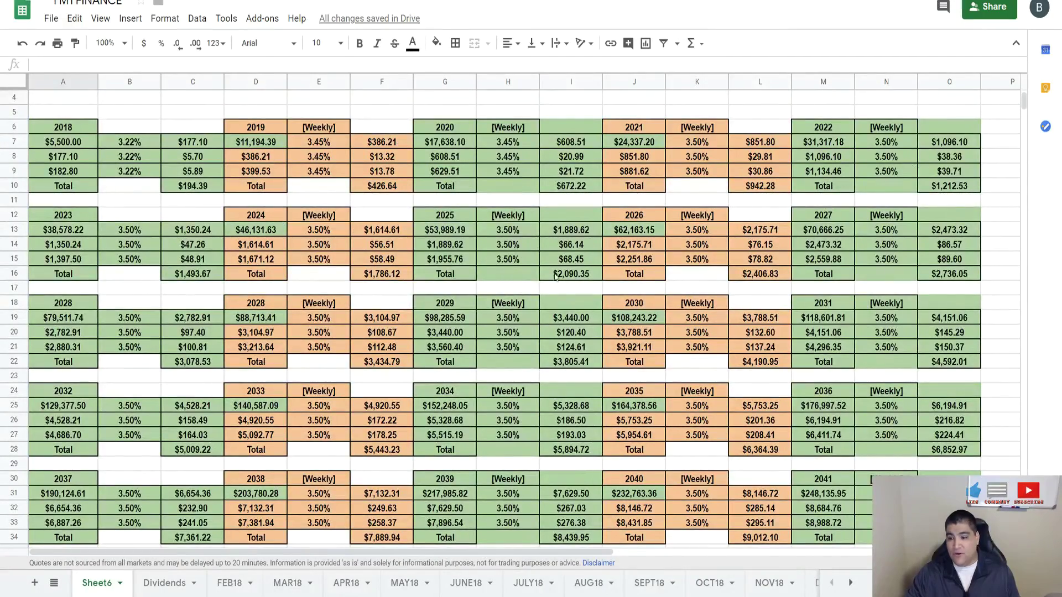
pyautogui.scroll(-5, 555, 276)
pyautogui.scroll(6, 711, 422)
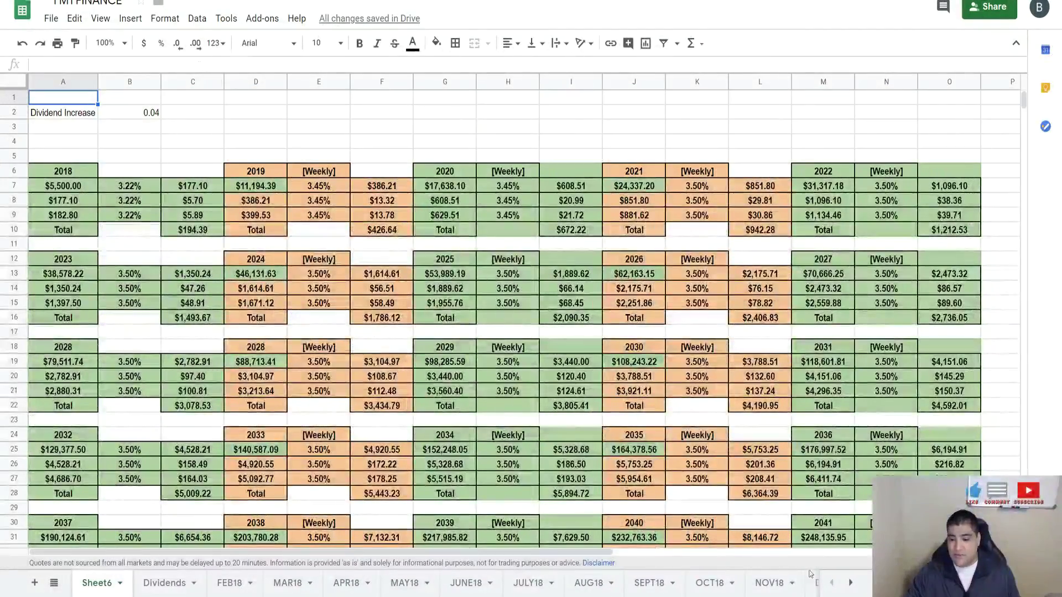
# Step: Open the JAN19 sheet to review that month's account summary and holdings, and return to the LIVEDATA sheet
pyautogui.click(808, 583)
pyautogui.click(809, 584)
pyautogui.click(813, 584)
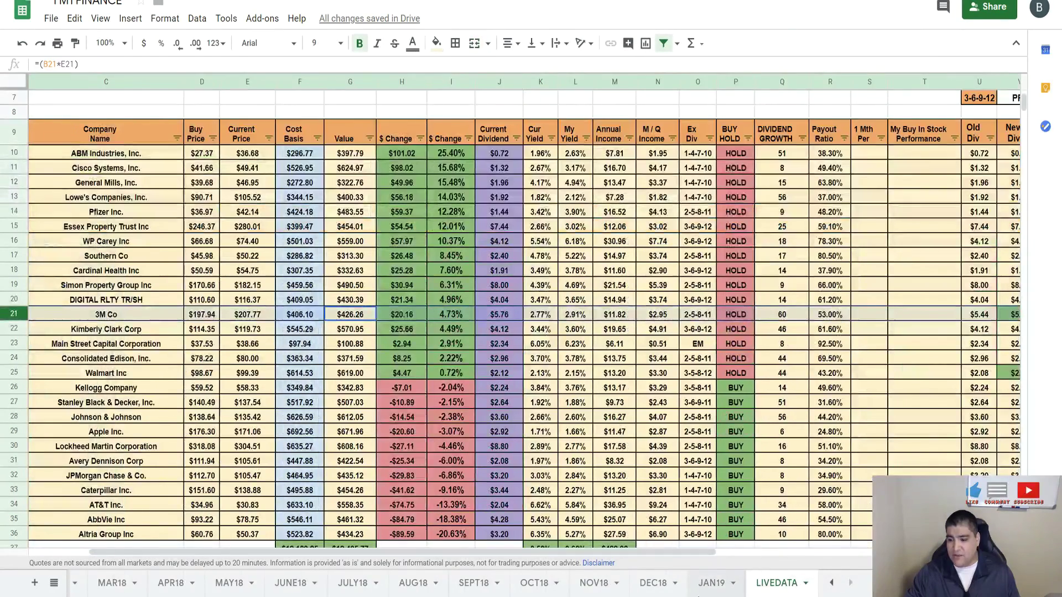
pyautogui.click(712, 584)
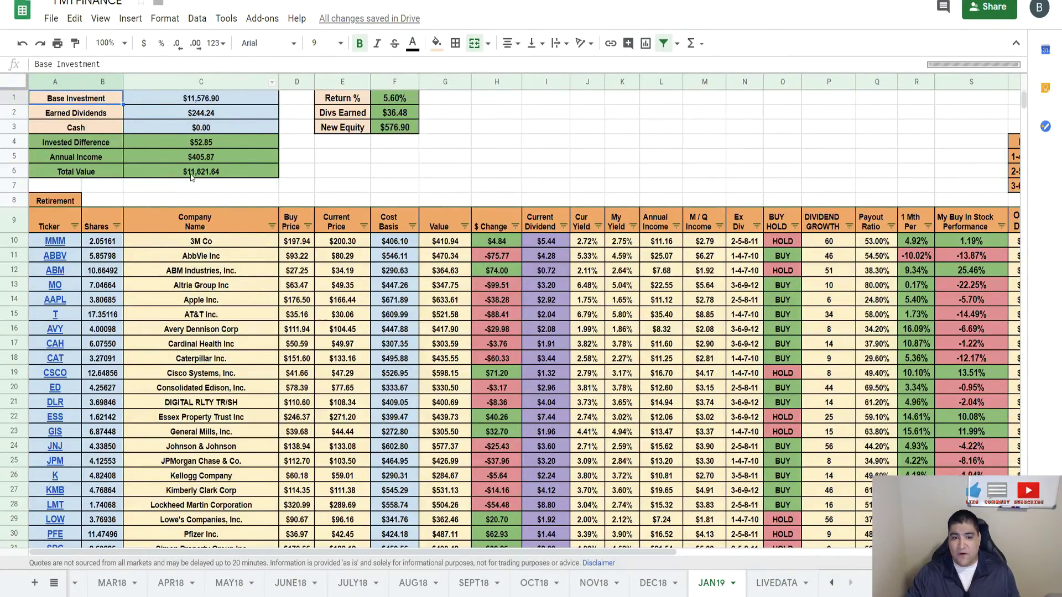
pyautogui.scroll(-3, 218, 187)
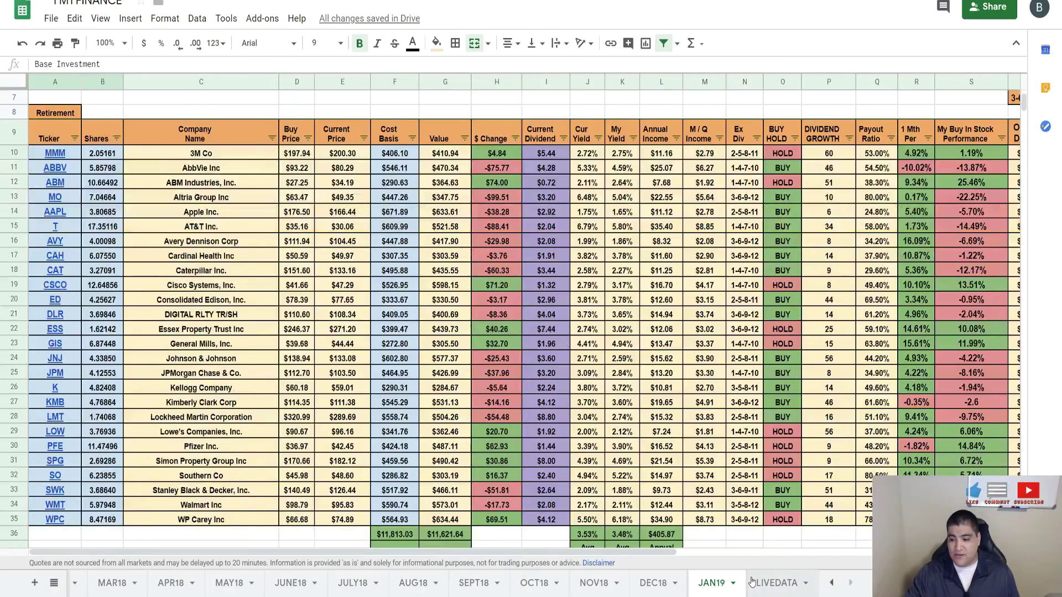
pyautogui.click(776, 583)
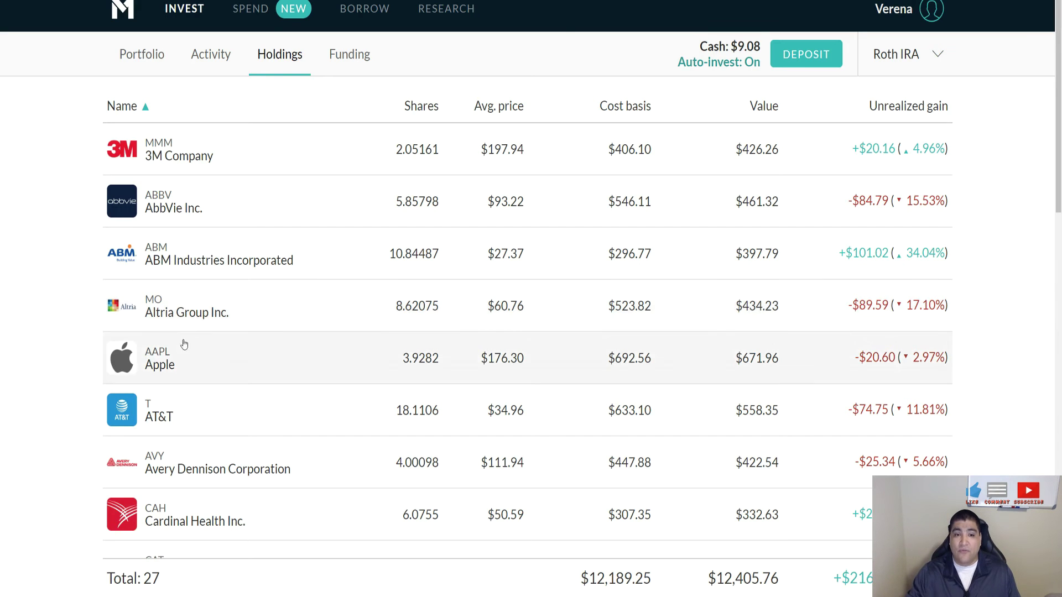
# Step: In M1 Finance, open the Roth IRA portfolio and sort its slices by gain from highest to lowest return
pyautogui.click(145, 54)
pyautogui.scroll(-5, 774, 360)
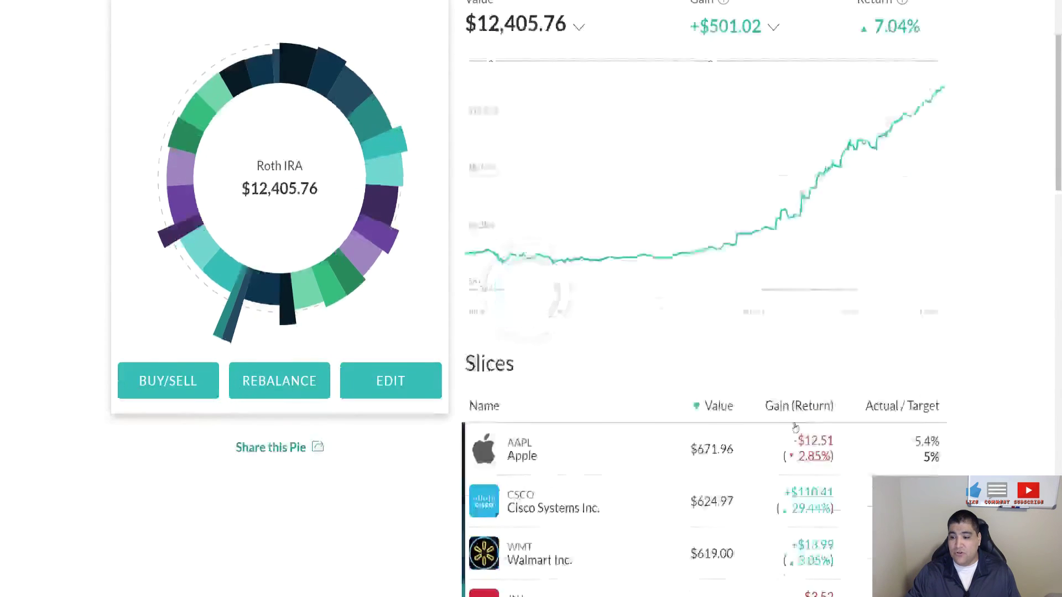
pyautogui.click(799, 321)
pyautogui.scroll(-5, 802, 332)
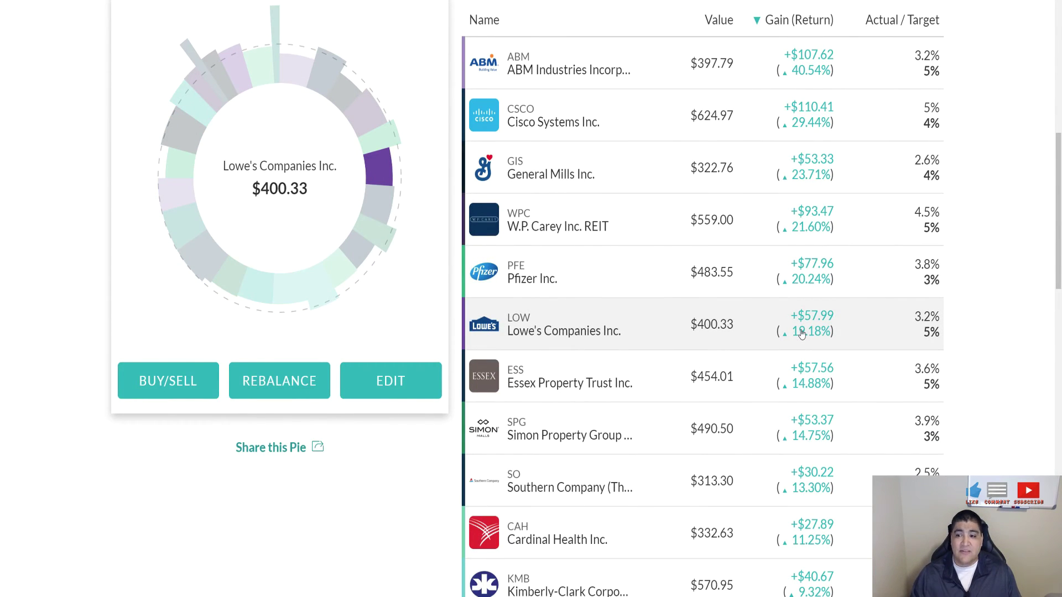
# Step: Return to the Roth IRA holdings and sort them by unrealized gain with the biggest losses first
pyautogui.scroll(10, 802, 332)
pyautogui.click(279, 54)
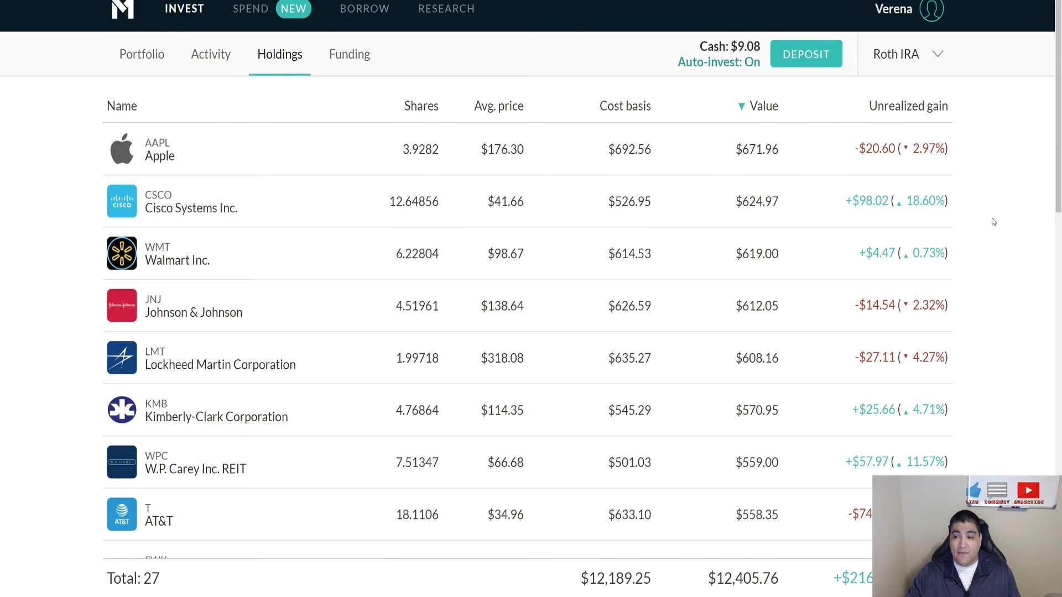
pyautogui.click(906, 100)
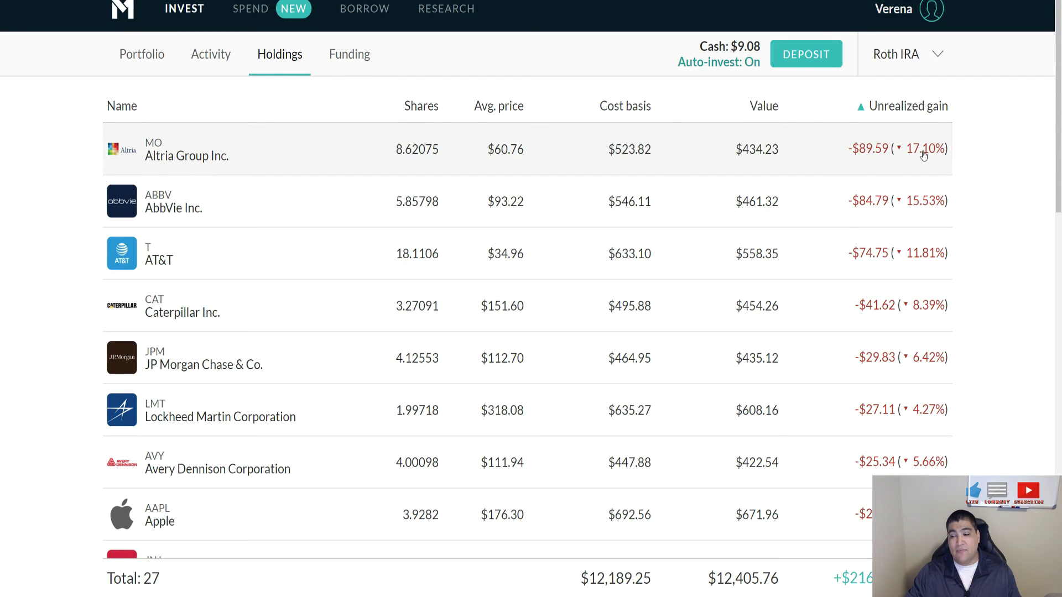
# Step: Switch to the Google Sheets tracker and highlight the Altria Group row to compare its loss with M1 Finance
pyautogui.hotkey('ctrl', 'Tab')
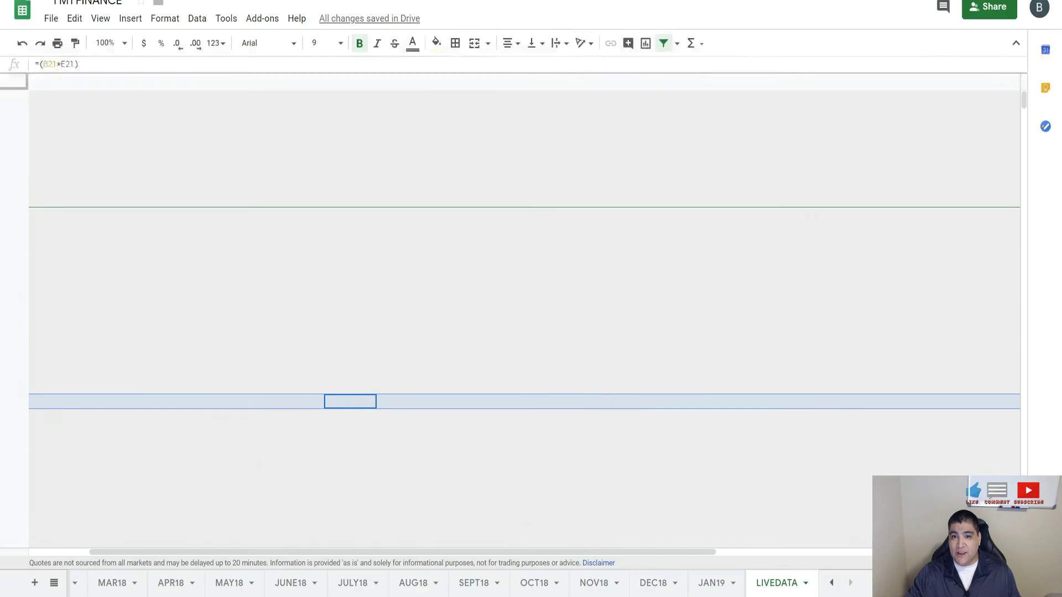
pyautogui.scroll(-2, 502, 305)
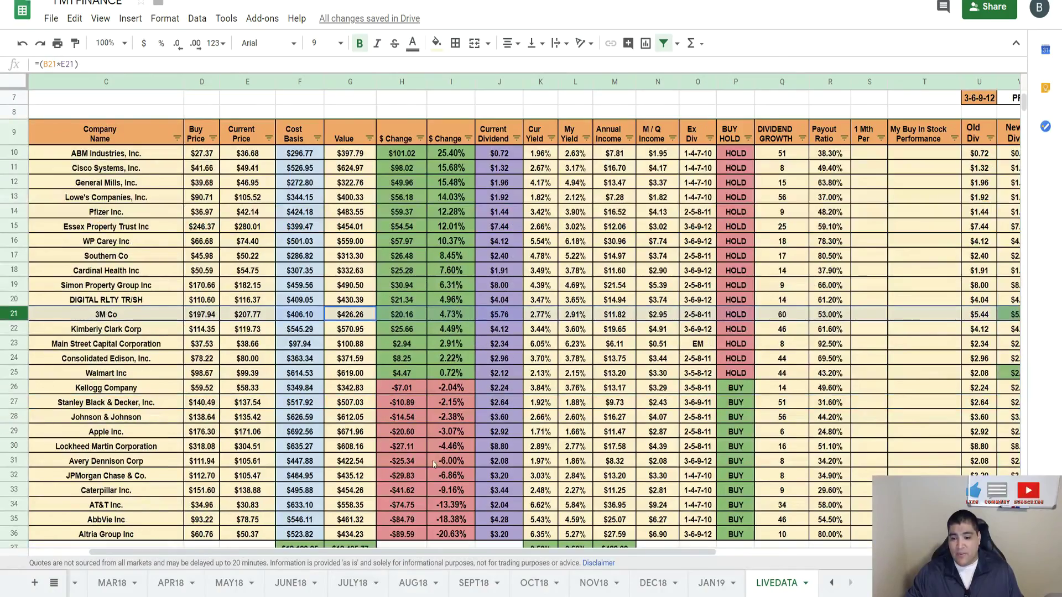
pyautogui.click(12, 534)
pyautogui.scroll(-2, 463, 542)
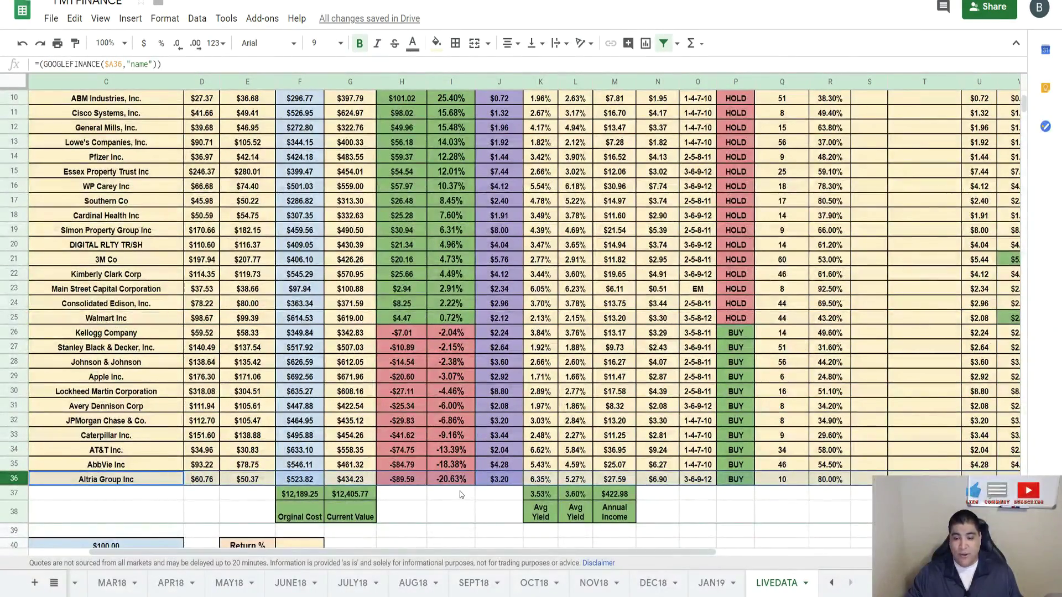
pyautogui.scroll(3, 460, 495)
pyautogui.scroll(-1, 454, 526)
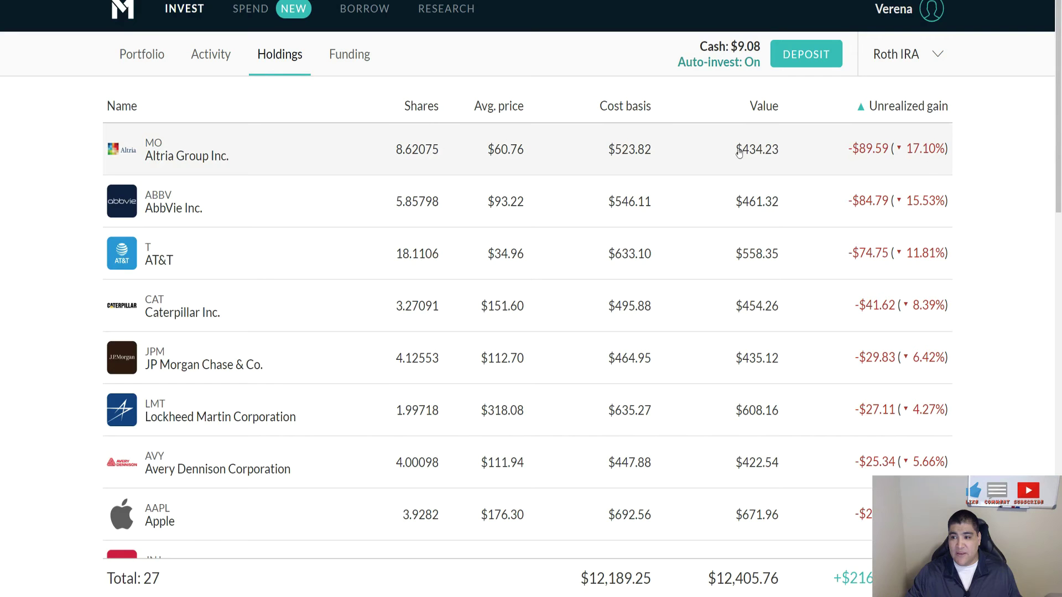
# Step: Go back to the Roth IRA portfolio in M1 Finance and sort its slices by gain with the worst return first
pyautogui.click(158, 67)
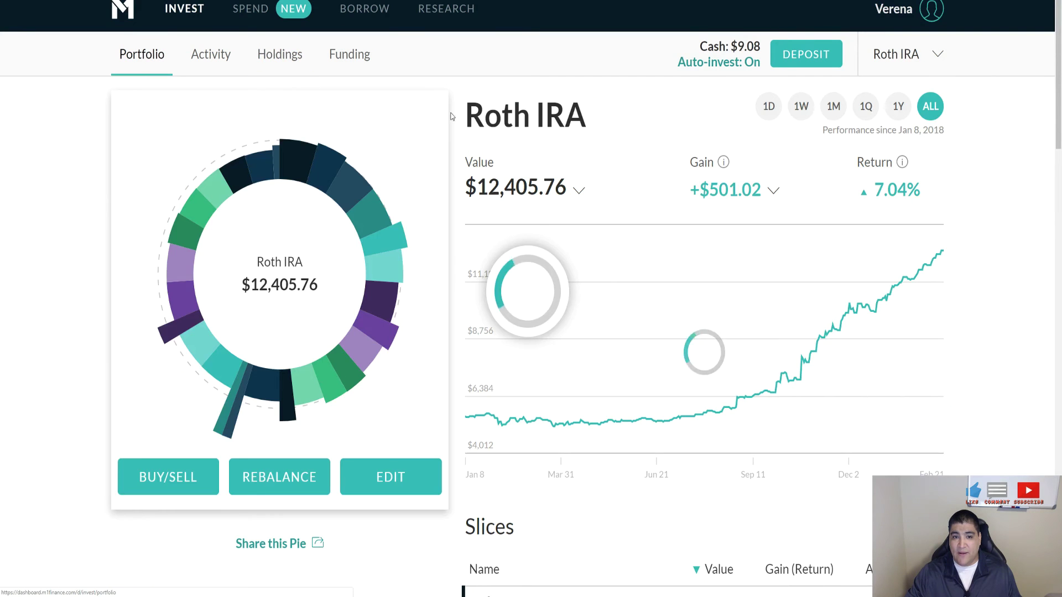
pyautogui.scroll(-4, 813, 319)
pyautogui.click(808, 325)
pyautogui.click(807, 325)
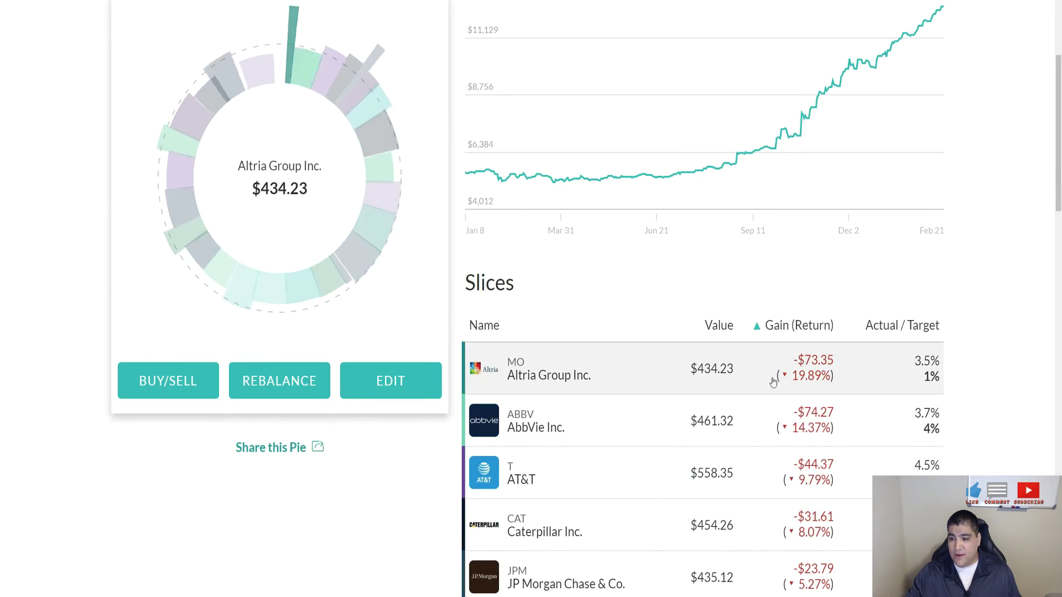
# Step: Open the Altria Group slice, expand its gain breakdown, highlight the earned dividends amount, and close the breakdown
pyautogui.click(812, 378)
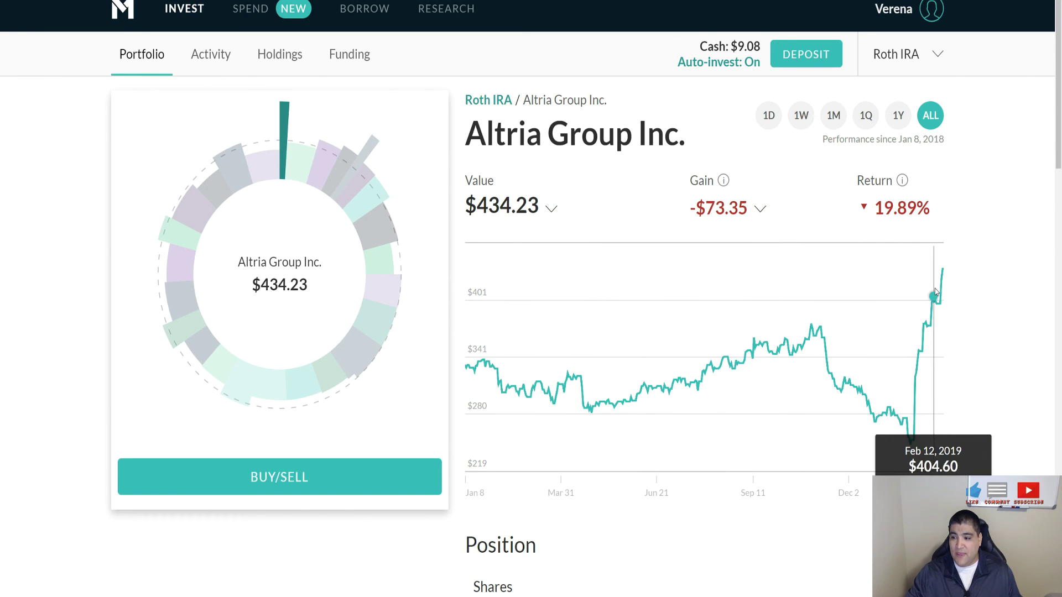
pyautogui.scroll(-3, 972, 350)
pyautogui.scroll(1, 769, 372)
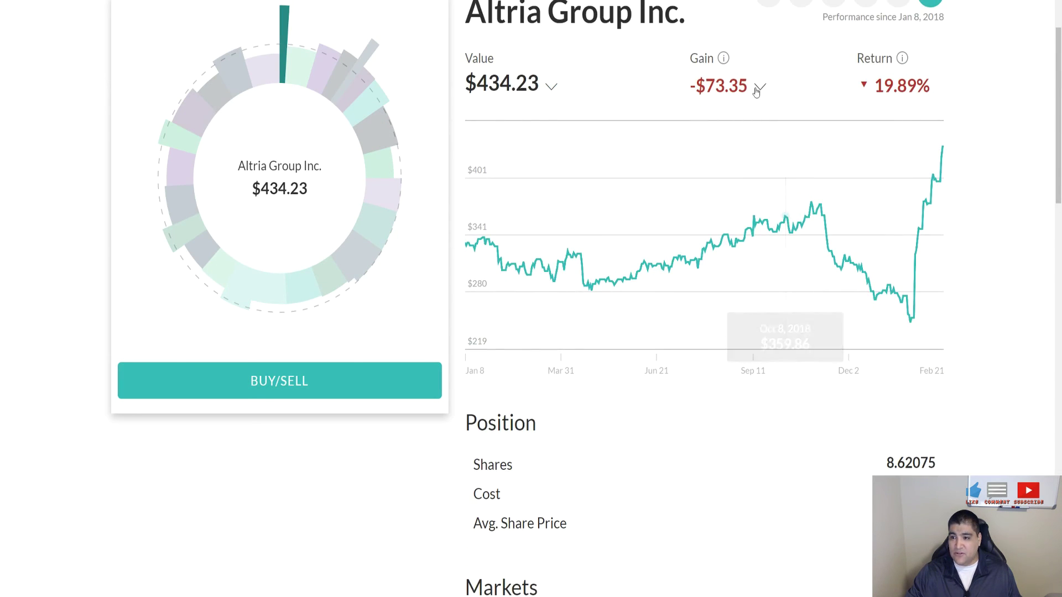
pyautogui.click(761, 87)
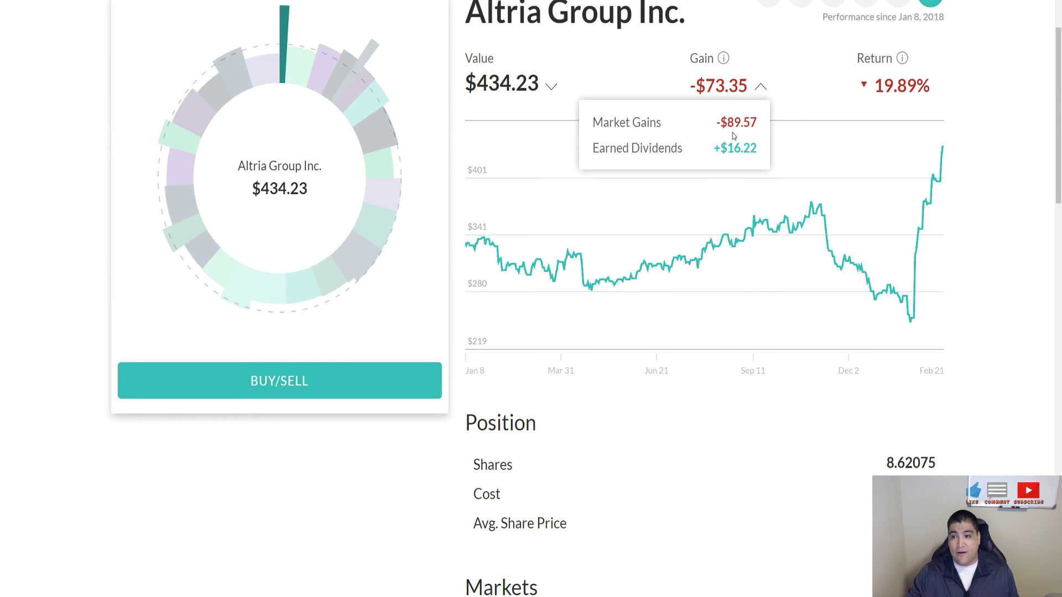
pyautogui.moveTo(715, 148); pyautogui.dragTo(760, 152)
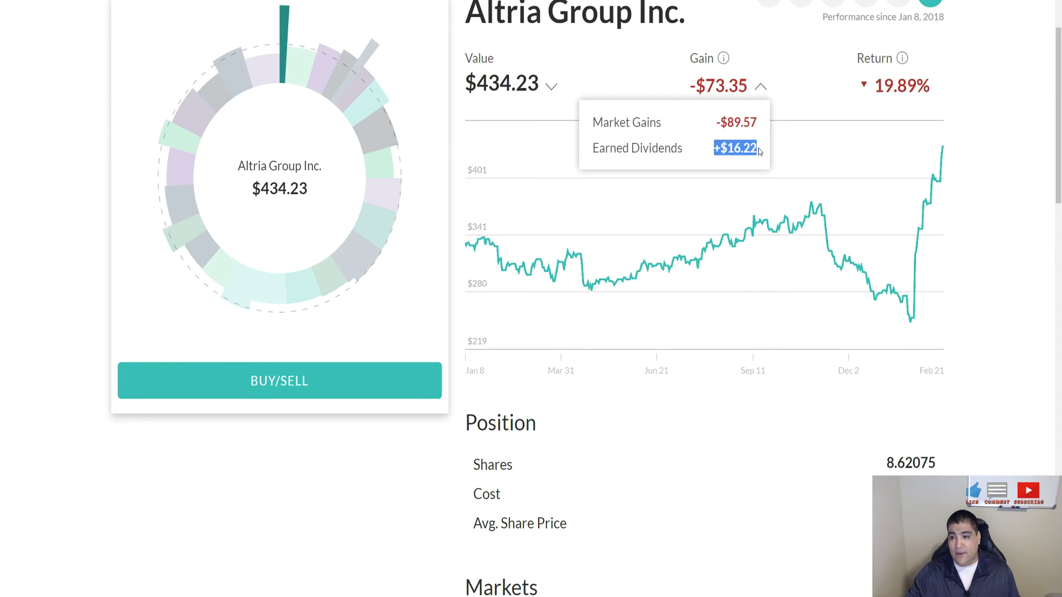
pyautogui.scroll(3, 759, 148)
pyautogui.click(649, 172)
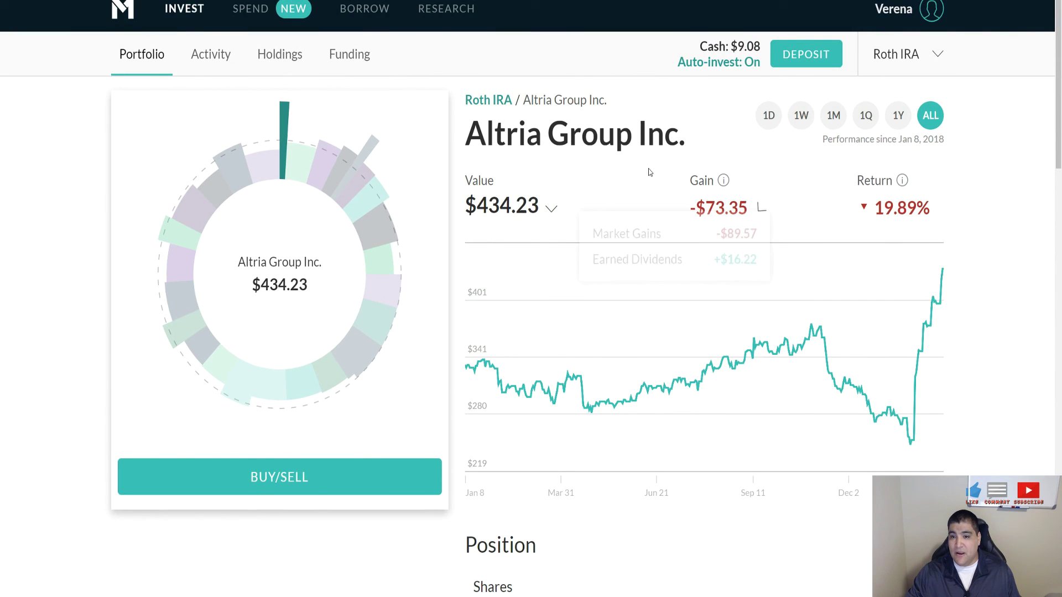
# Step: Return to the Roth IRA portfolio, switch to the viewer's YouTube question about M1 reporting, and clear its highlighted price
pyautogui.click(145, 55)
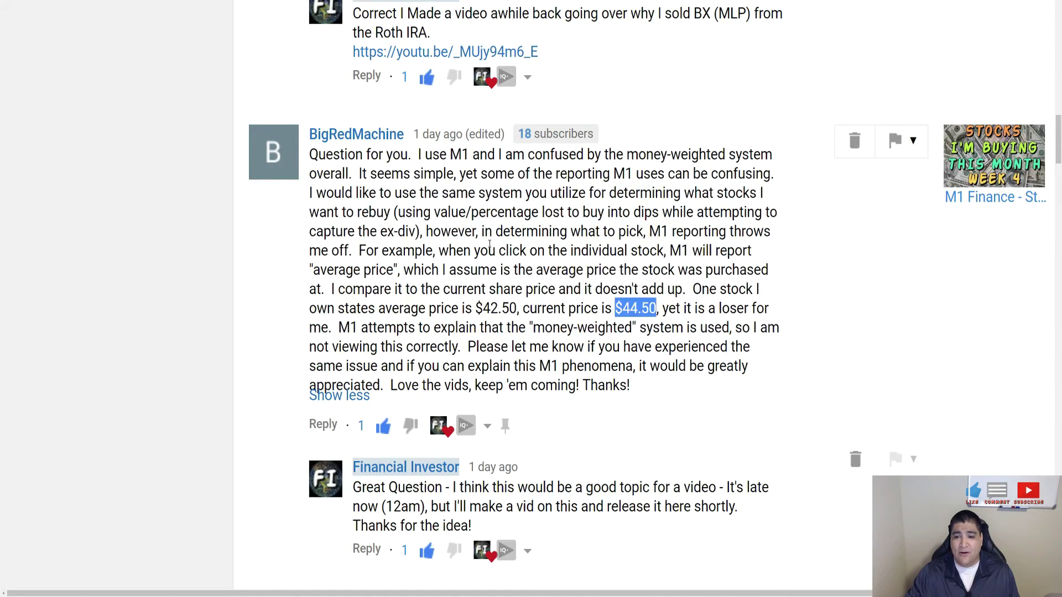
pyautogui.click(490, 244)
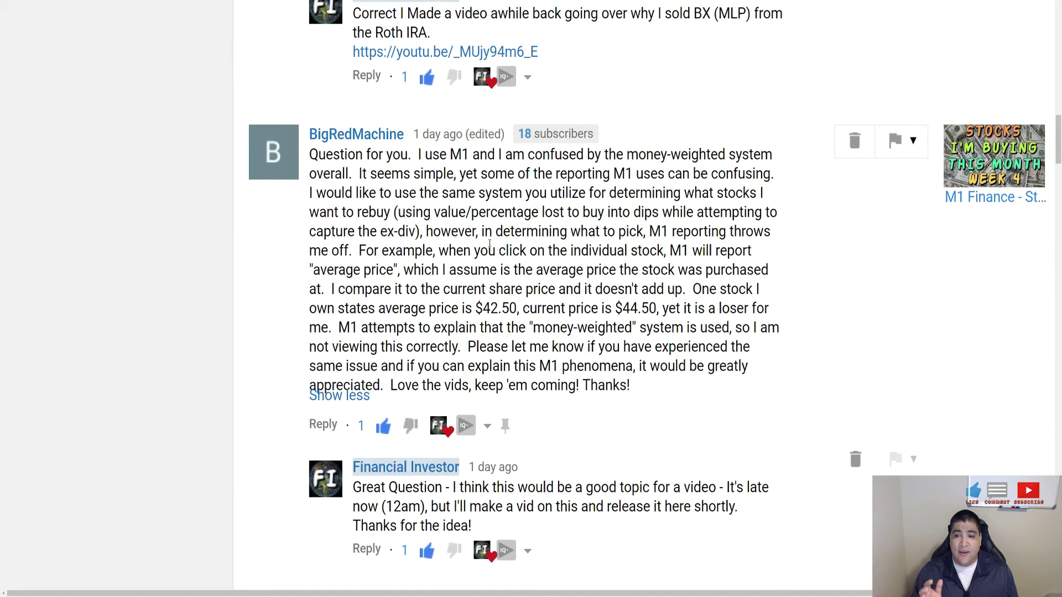